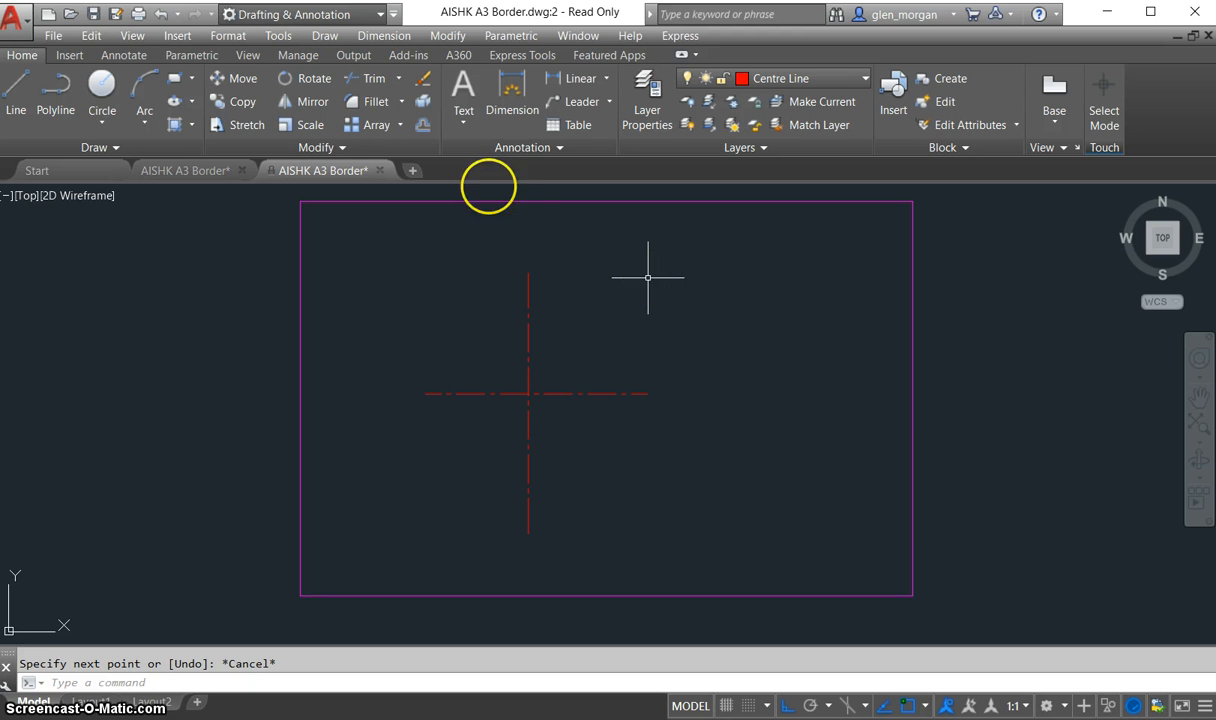
- Make Object the current layer
click(398, 78)
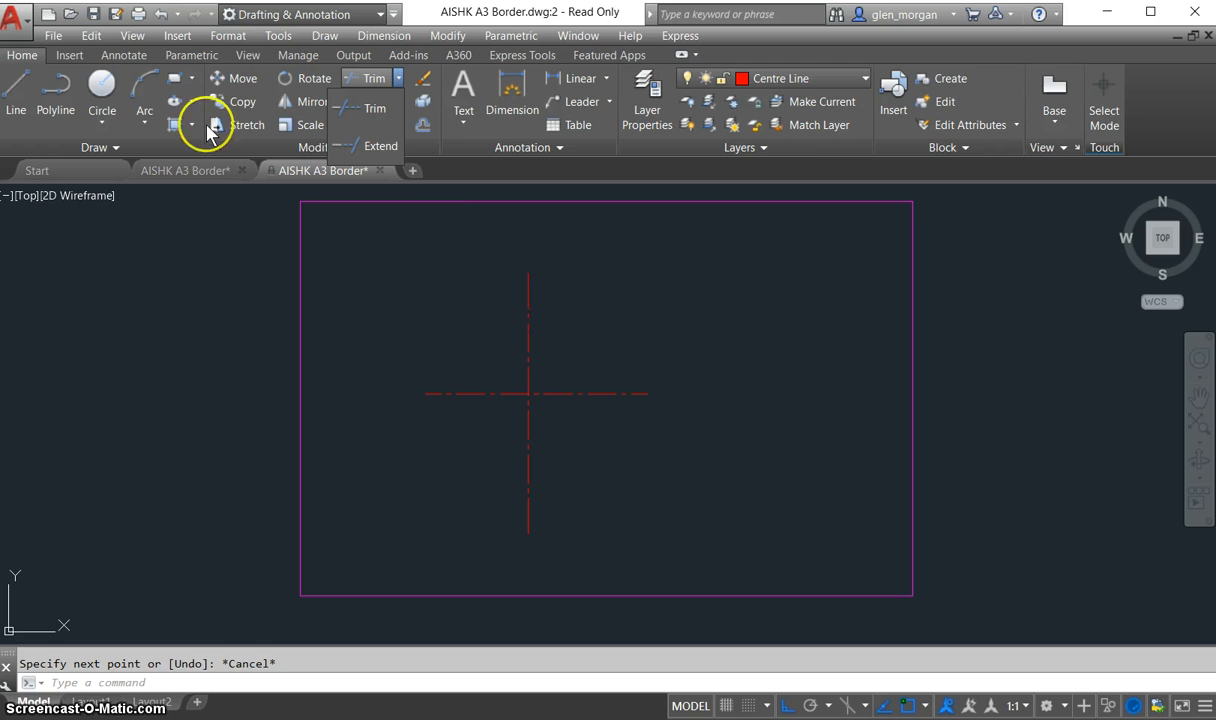
click(819, 84)
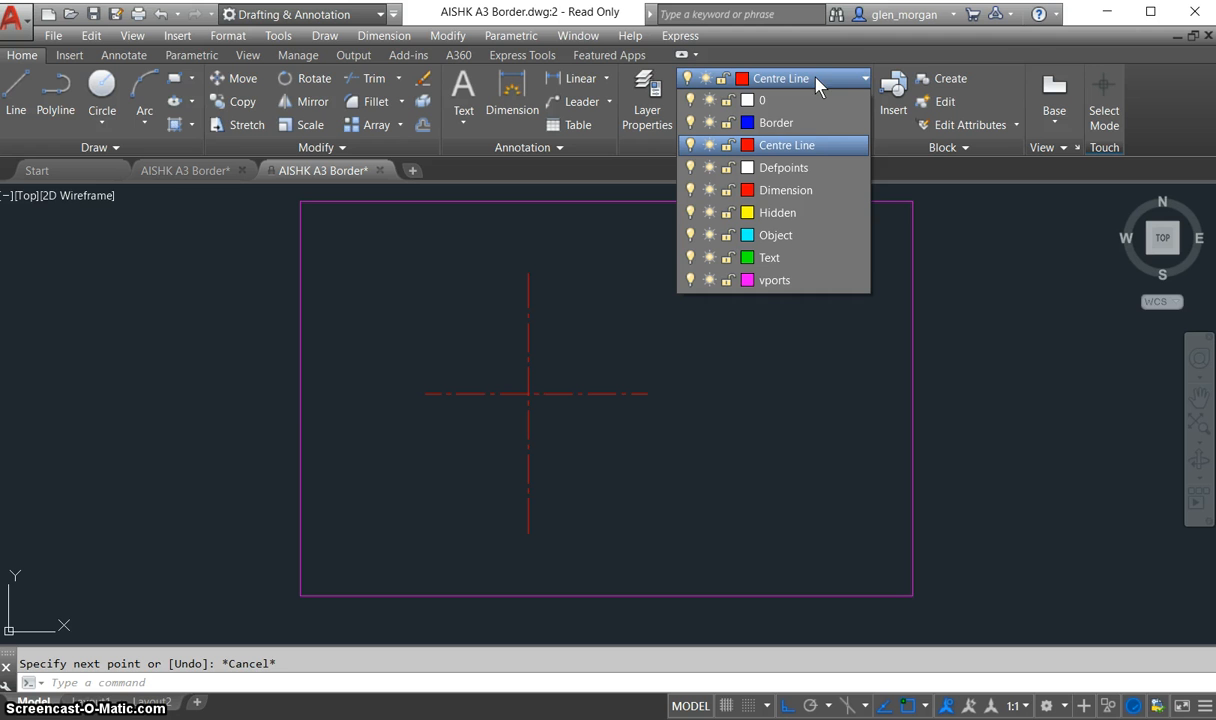
click(783, 238)
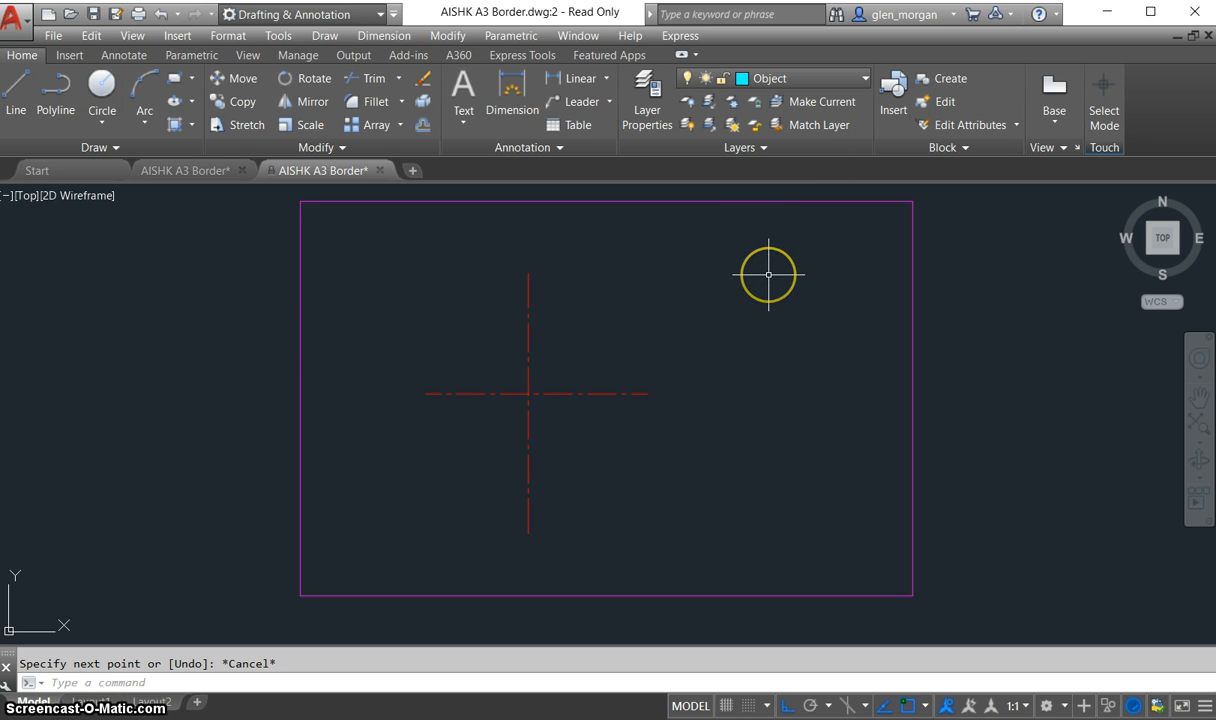
- Draw a circle of radius 55 centred on the intersection of the two centre lines
click(106, 104)
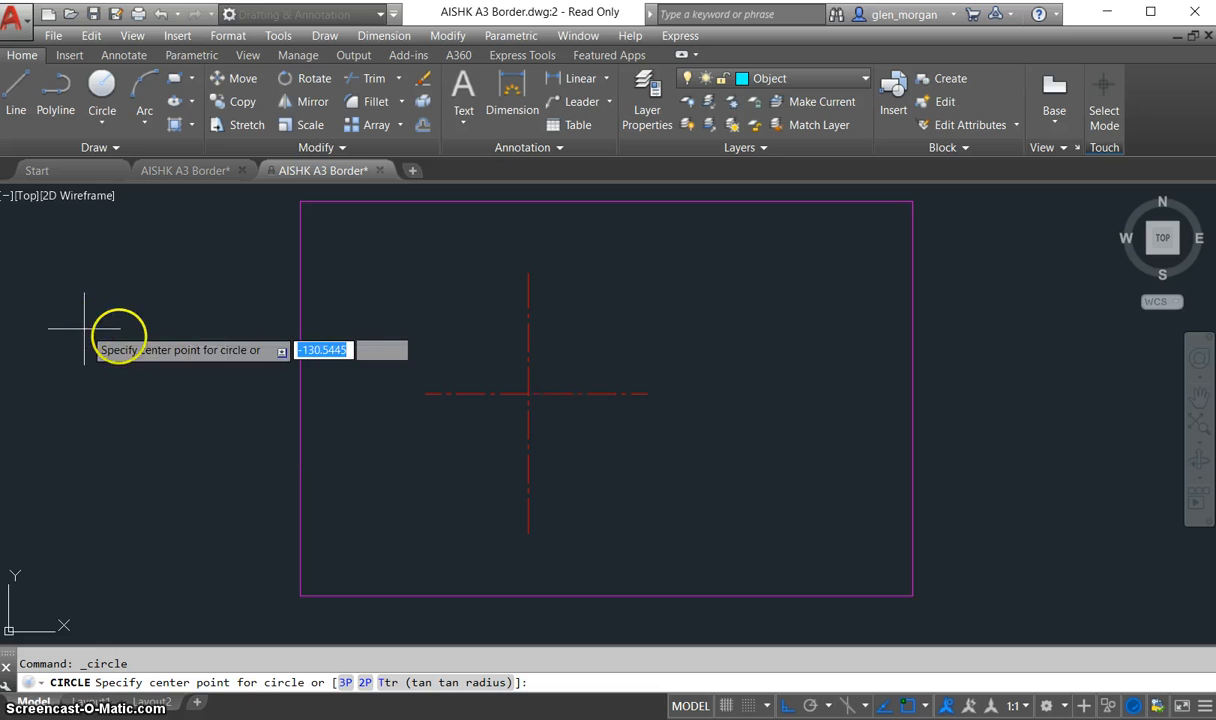
shift+right_click(447, 362)
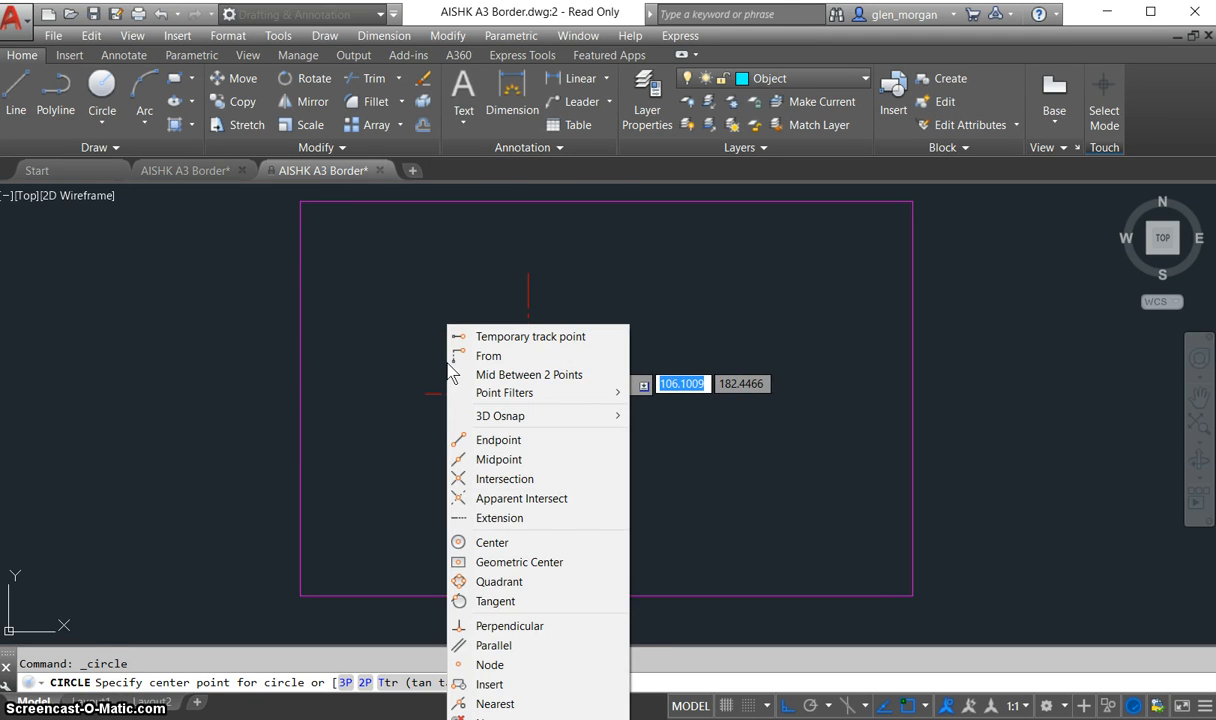
click(490, 478)
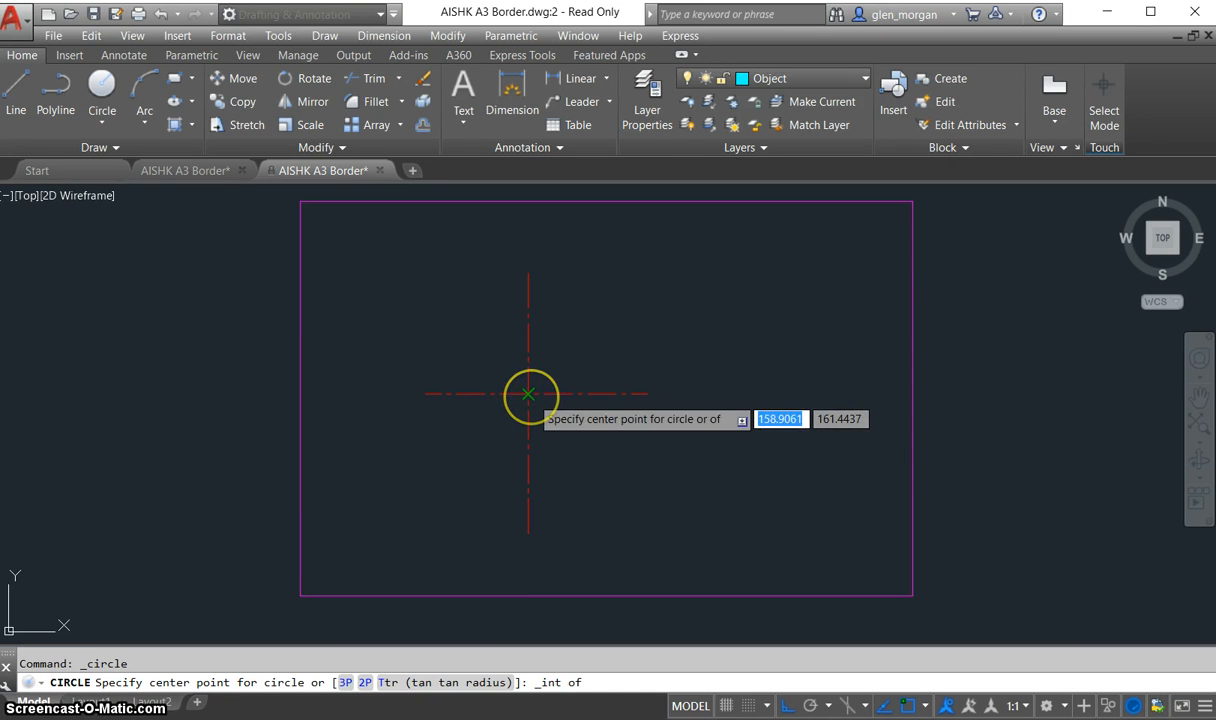
click(525, 393)
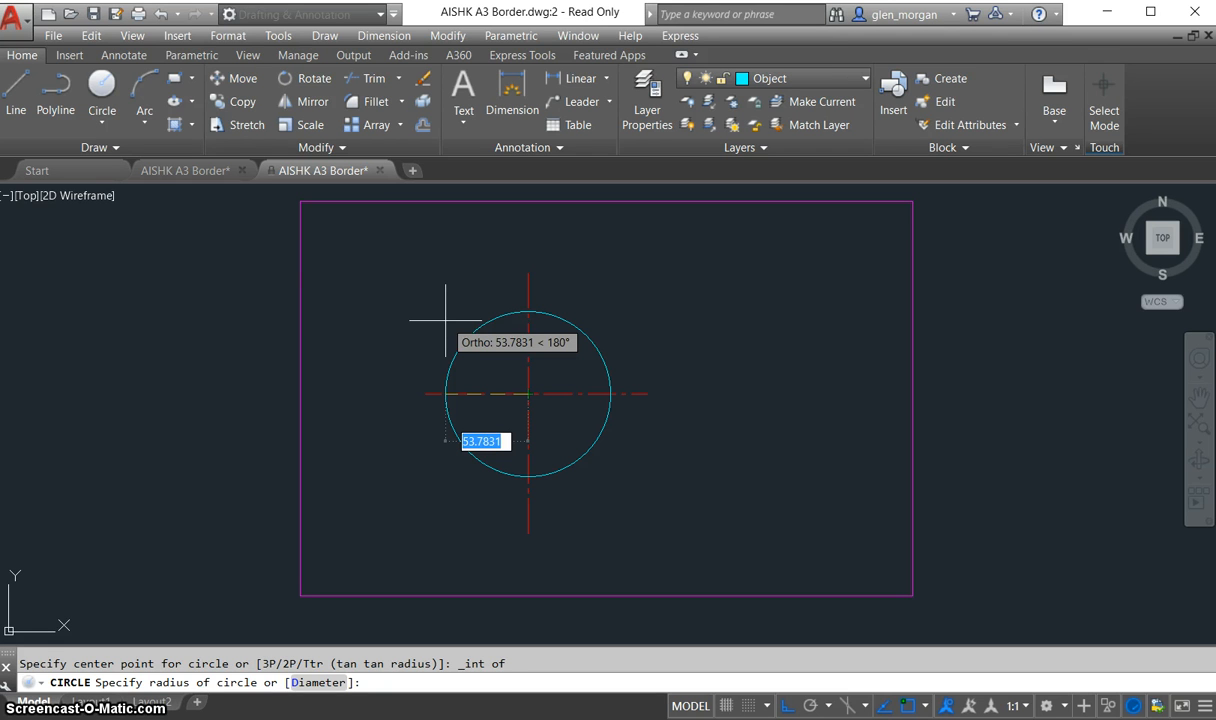
key(BackSpace)
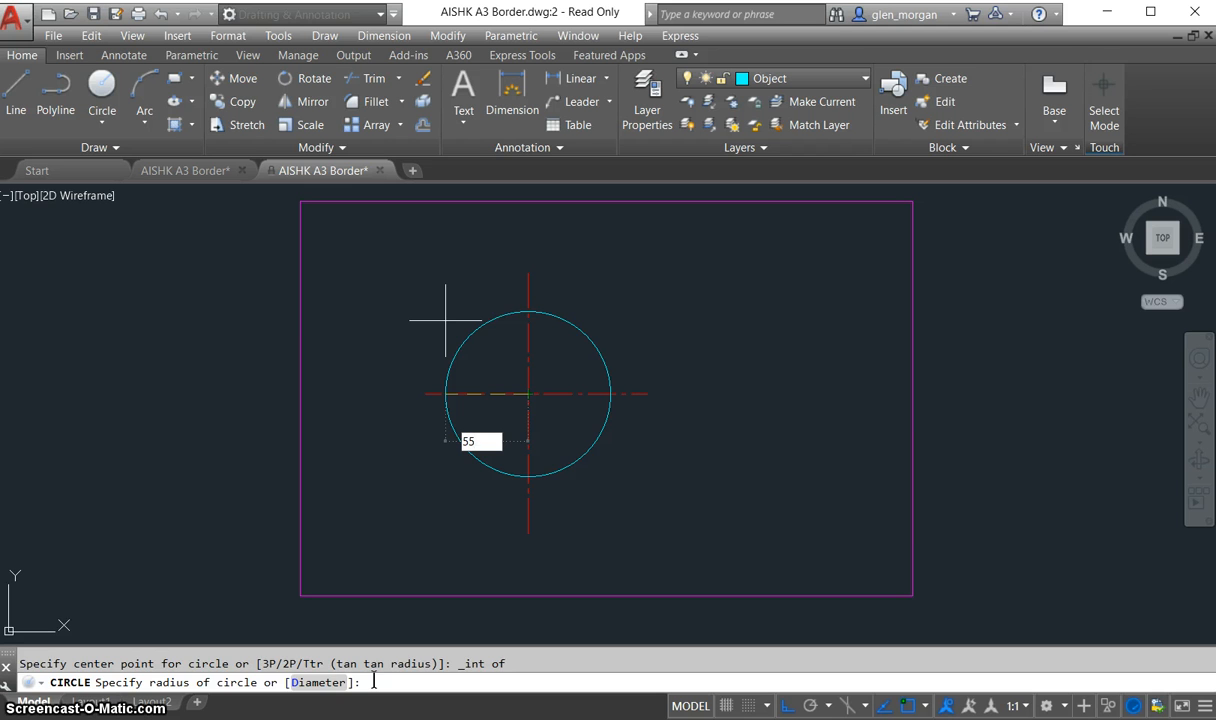
key(Return)
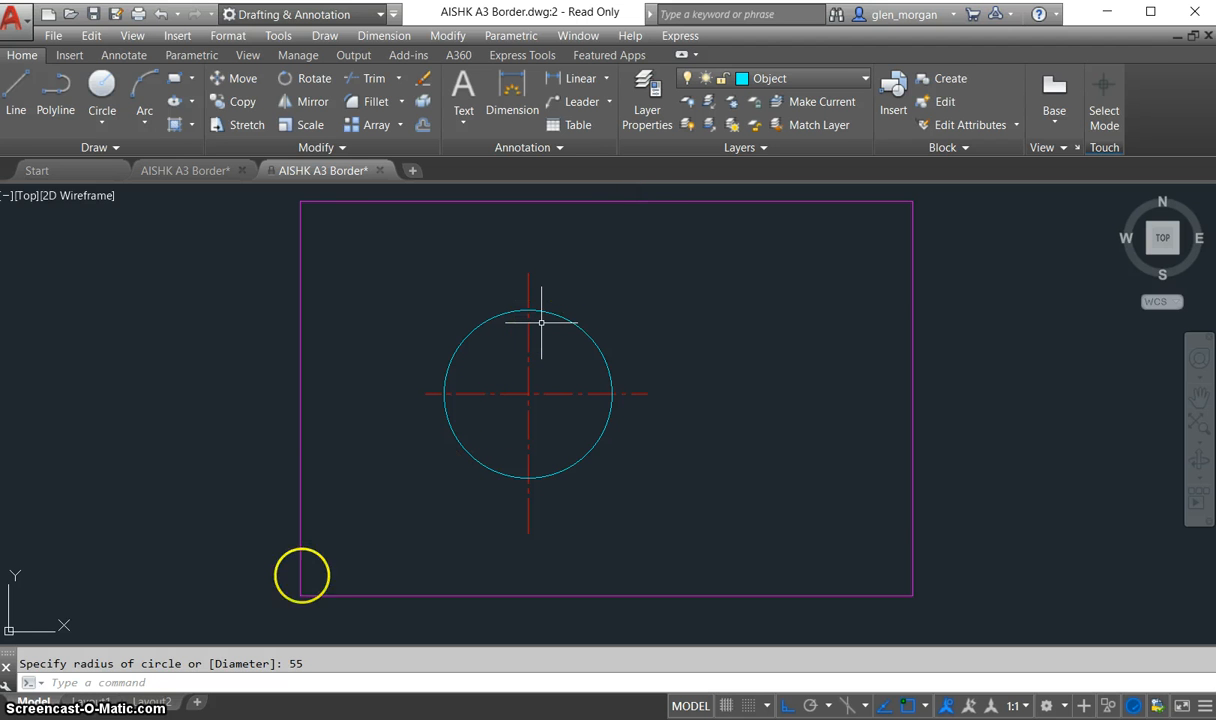
- Draw a concentric circle of radius 65 around the first one, centred on the same centre-line intersection
click(101, 86)
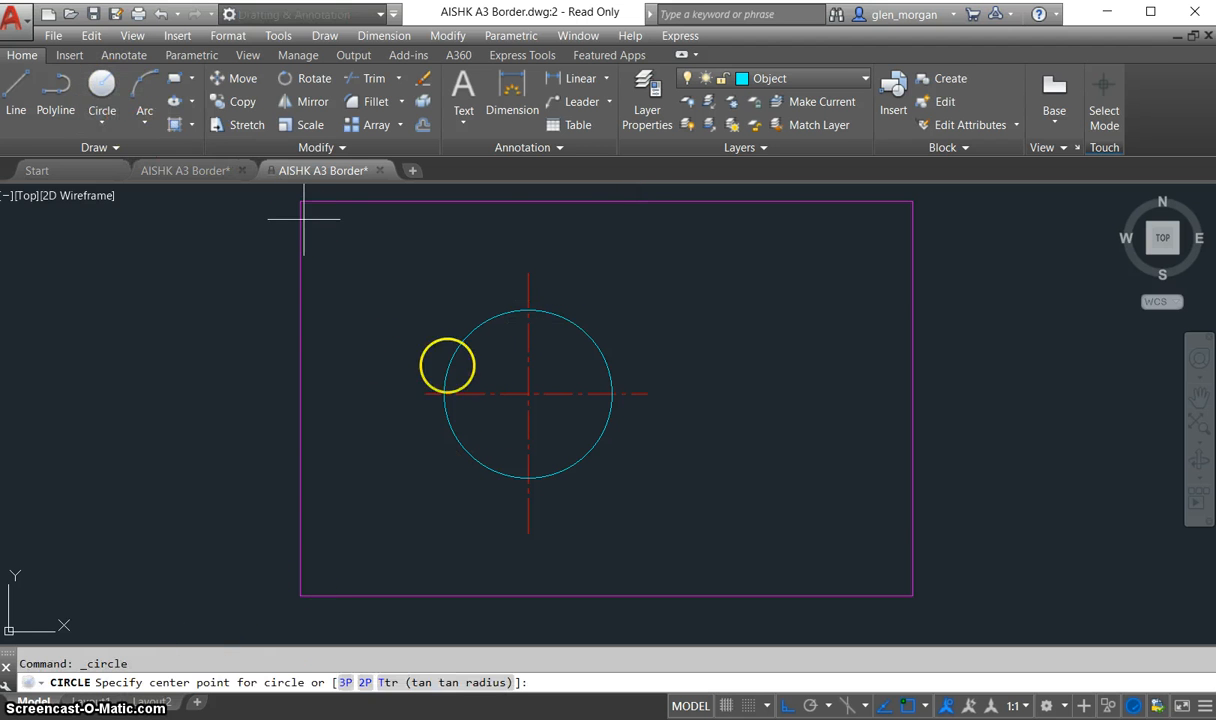
click(528, 394)
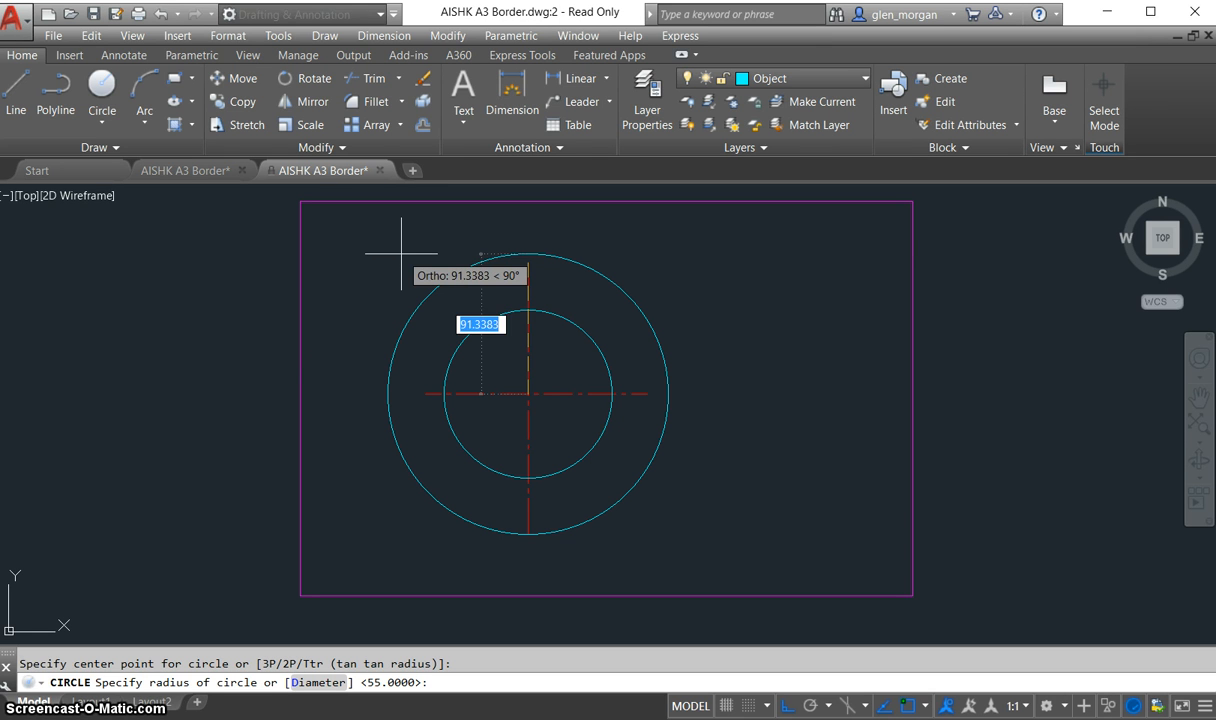
text(1)
key(BackSpace)
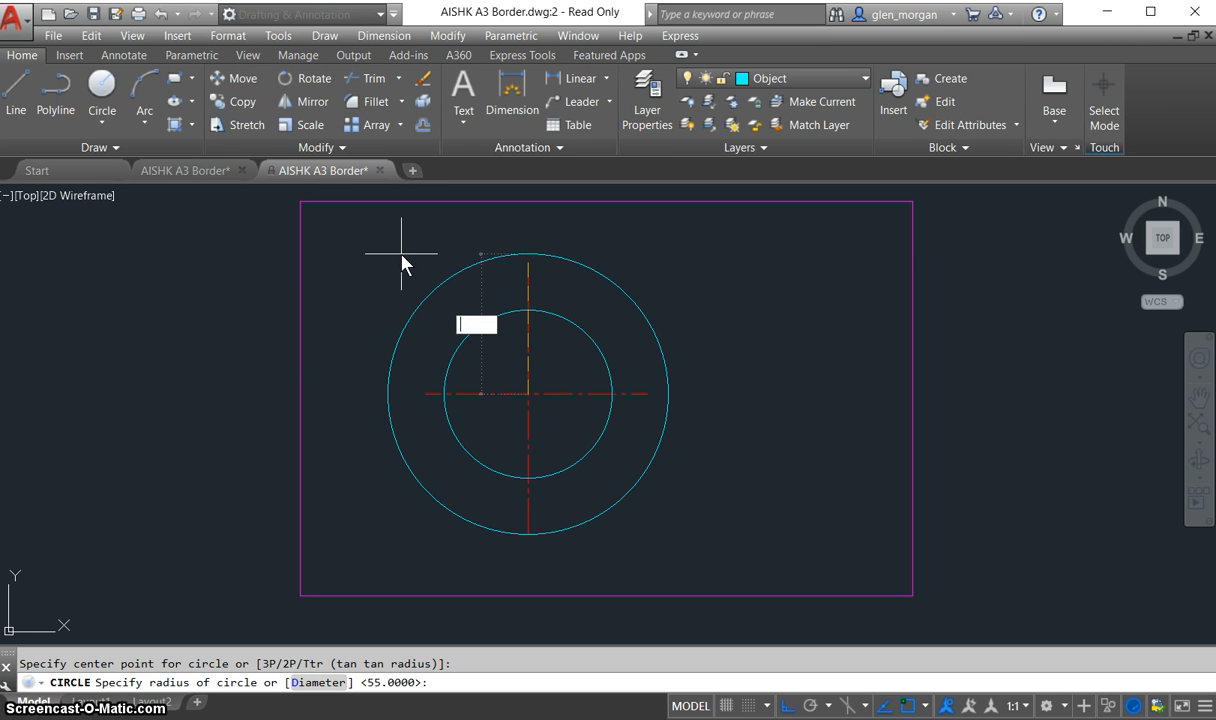
text(65)
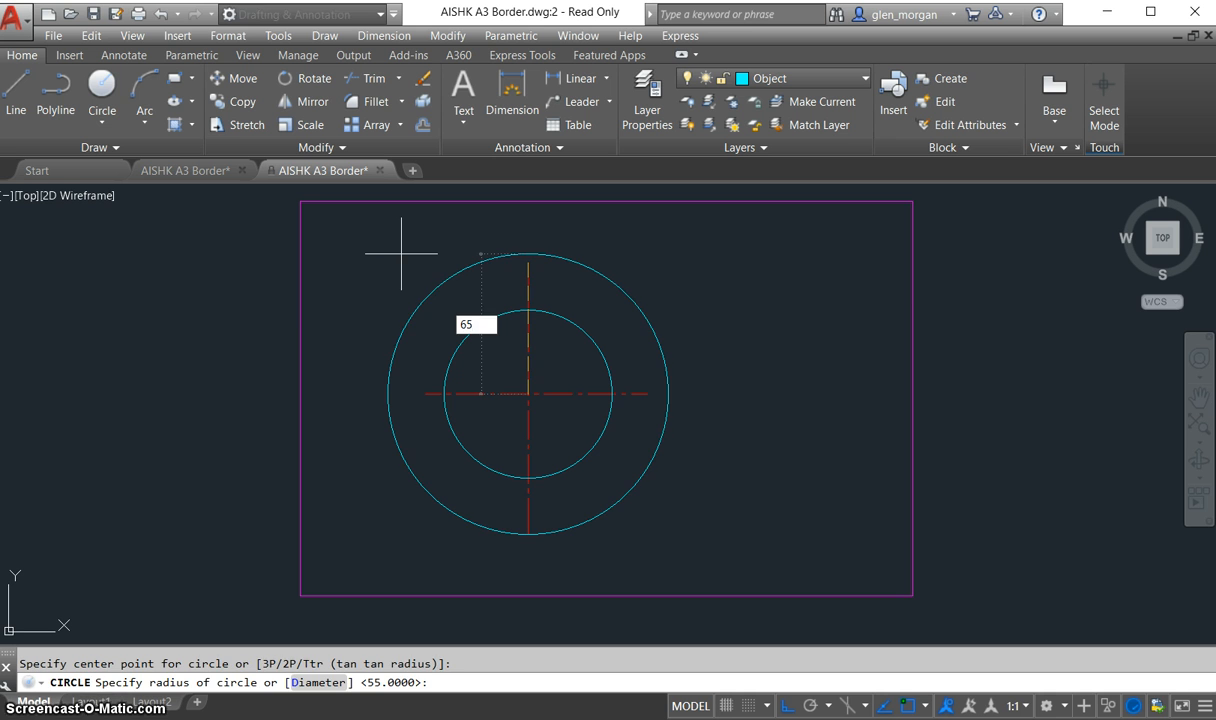
key(Return)
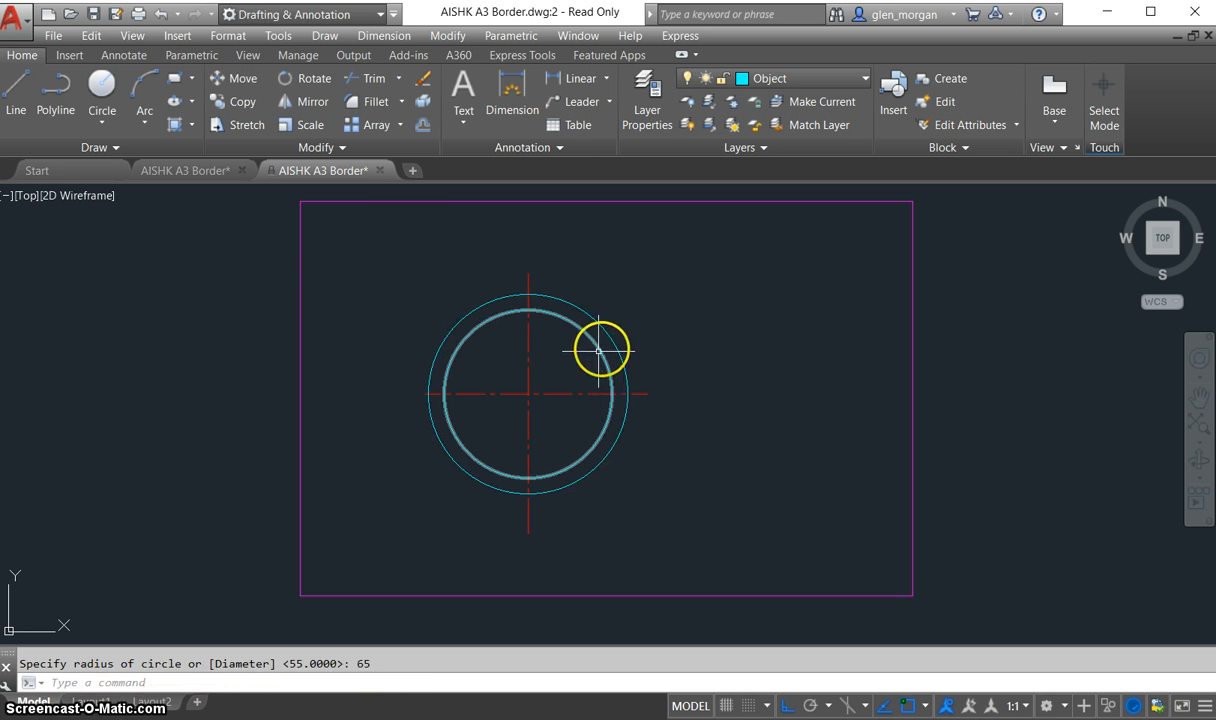
- Trim the right, upper and lower centre-line ends that extend beyond the outer circle, using that circle as the cutting edge
click(373, 82)
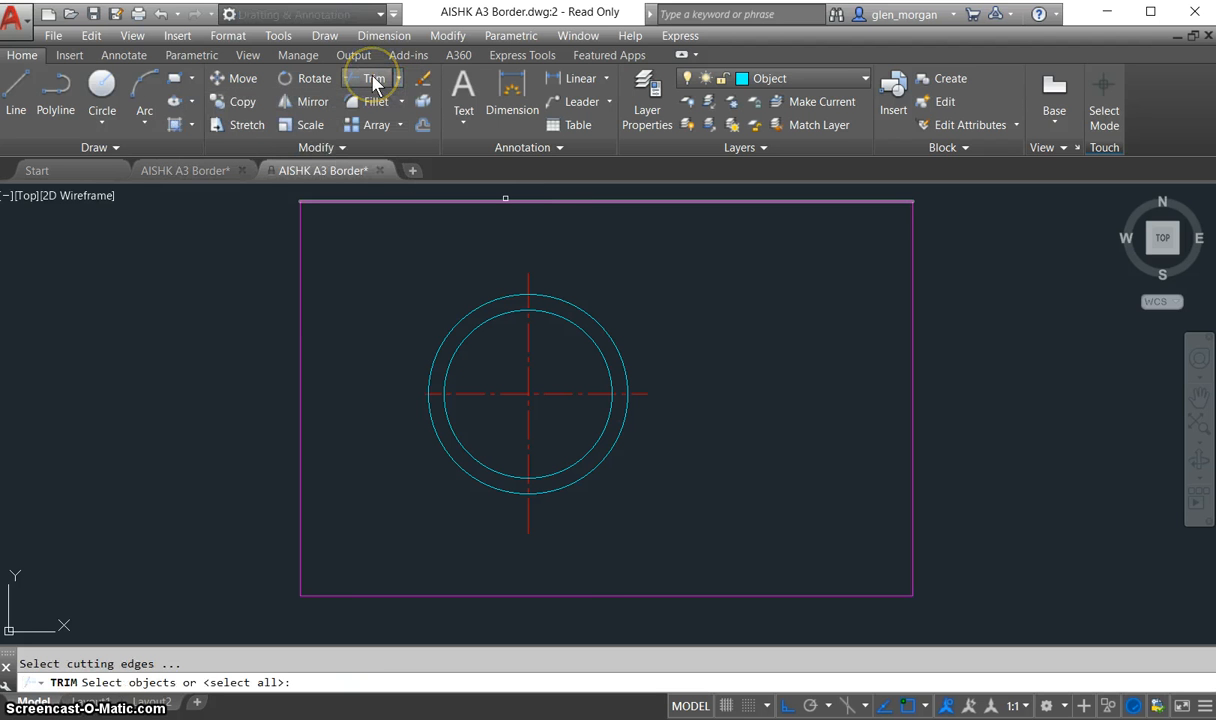
click(447, 35)
mouse_move(537, 256)
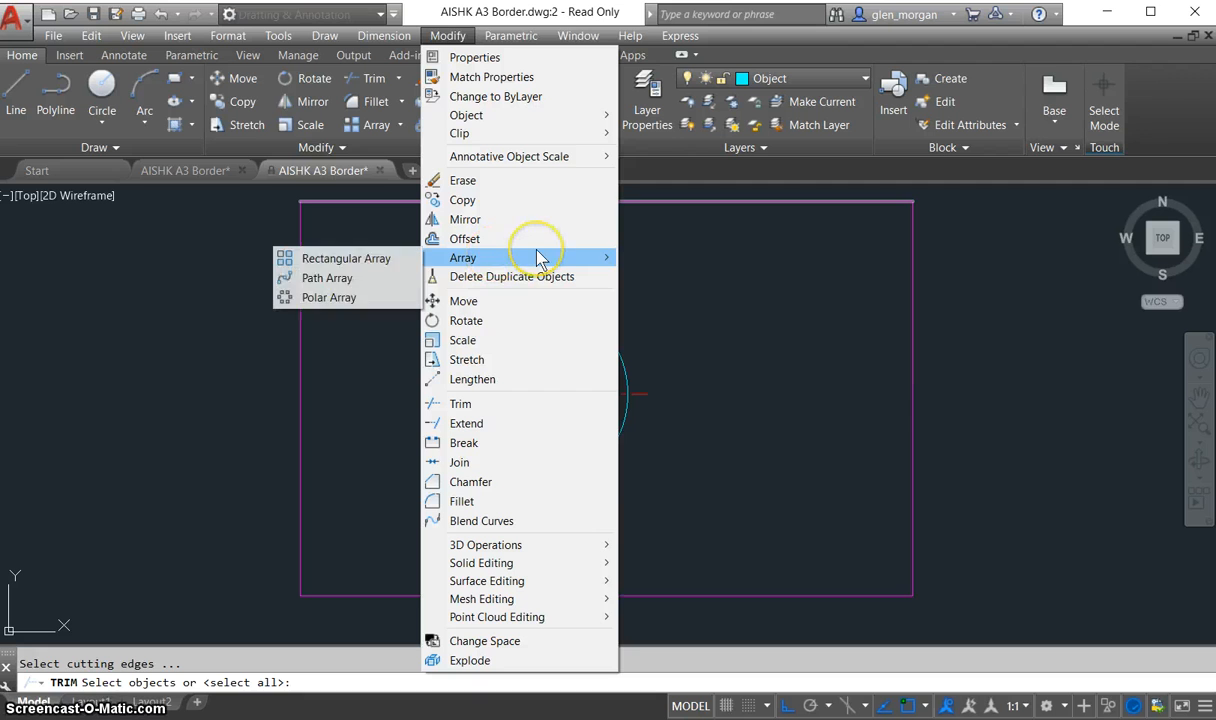
click(455, 403)
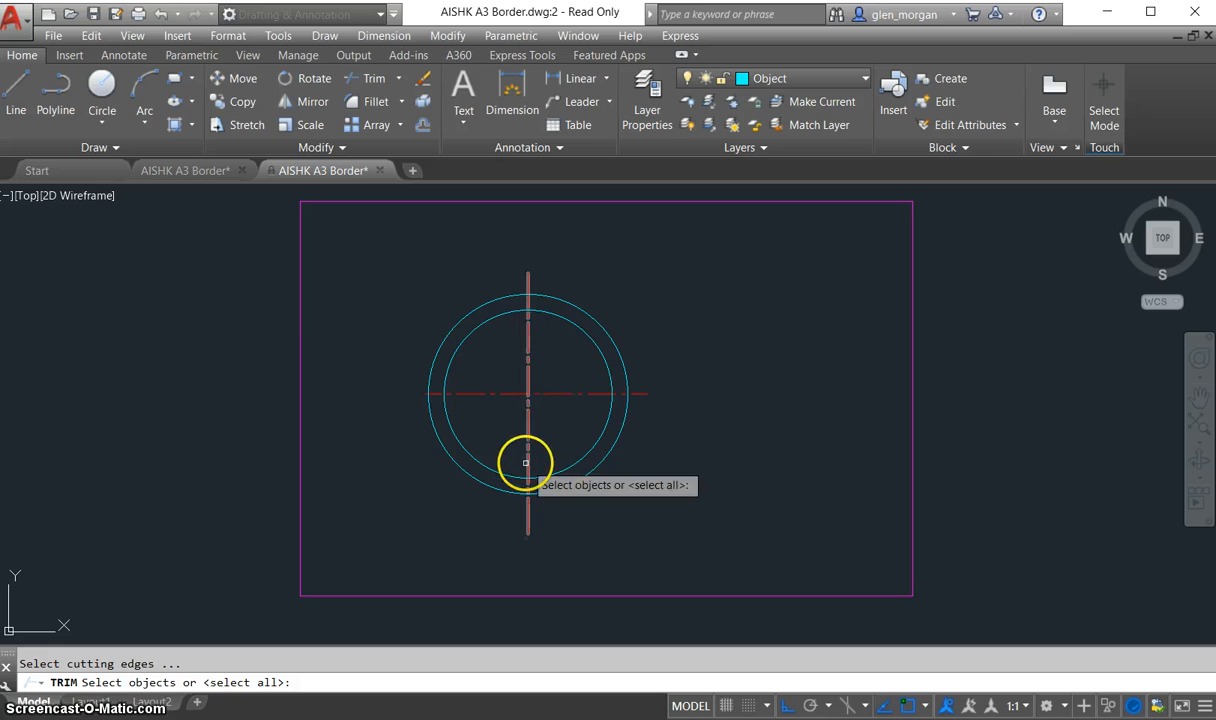
click(616, 446)
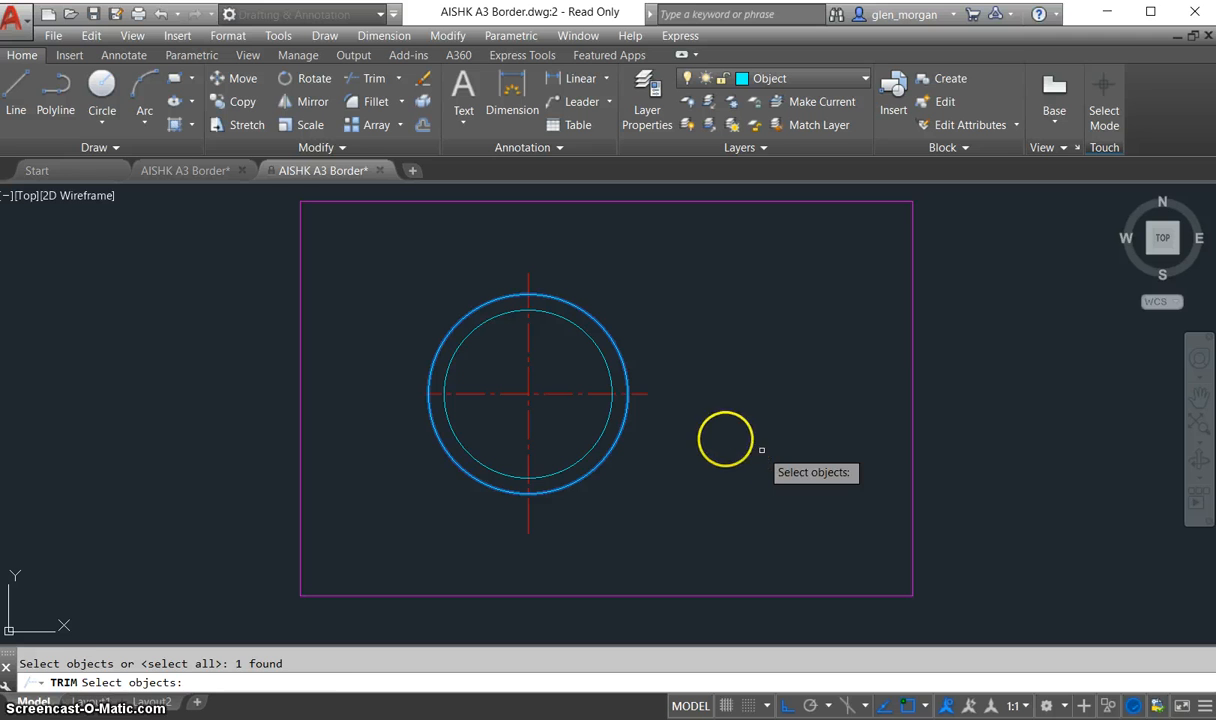
key(Return)
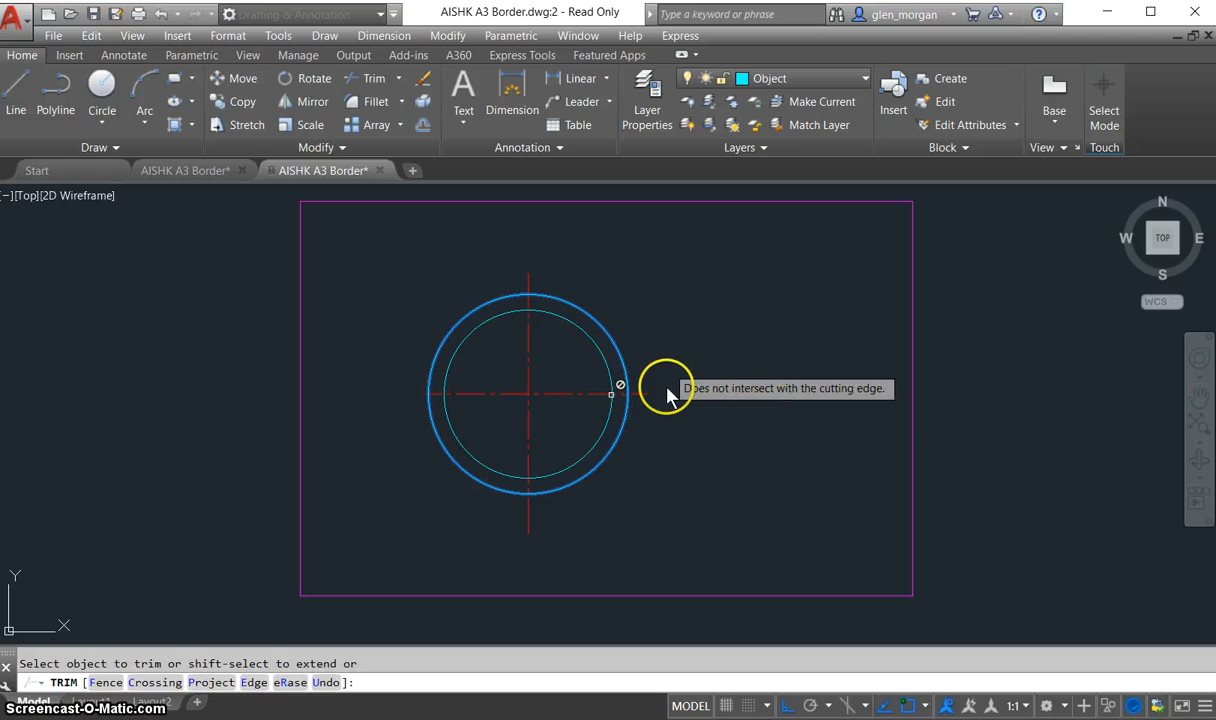
click(640, 393)
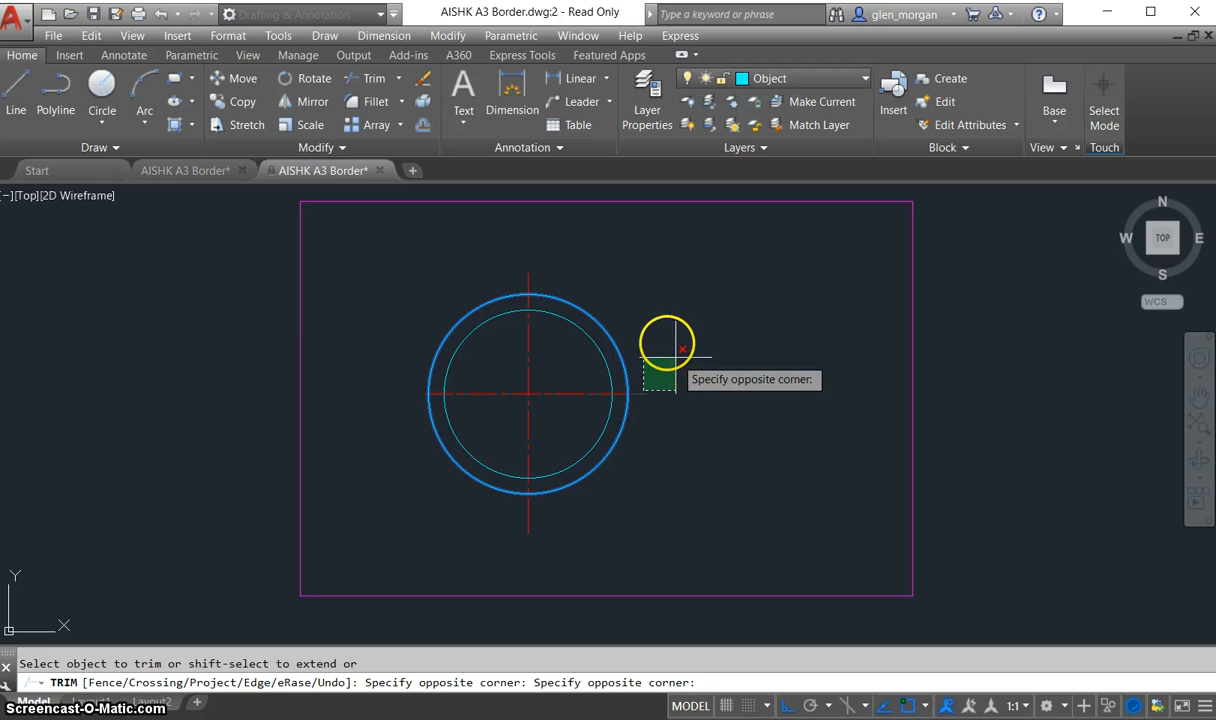
click(636, 384)
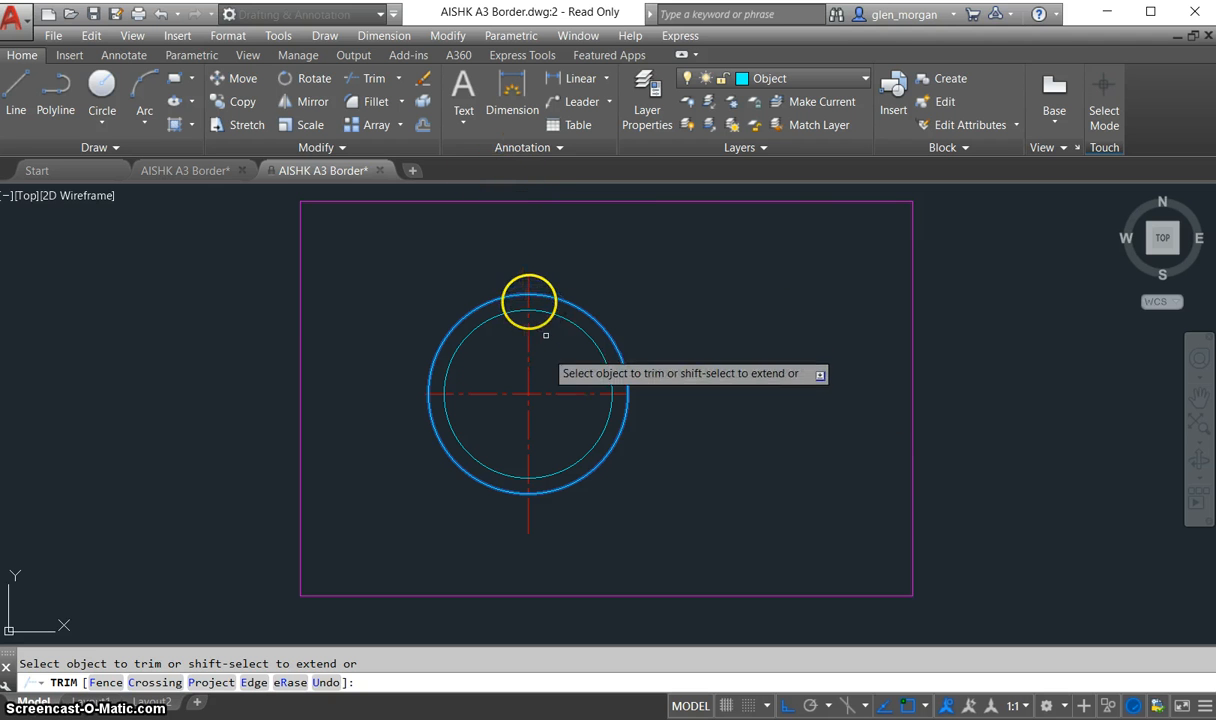
click(529, 288)
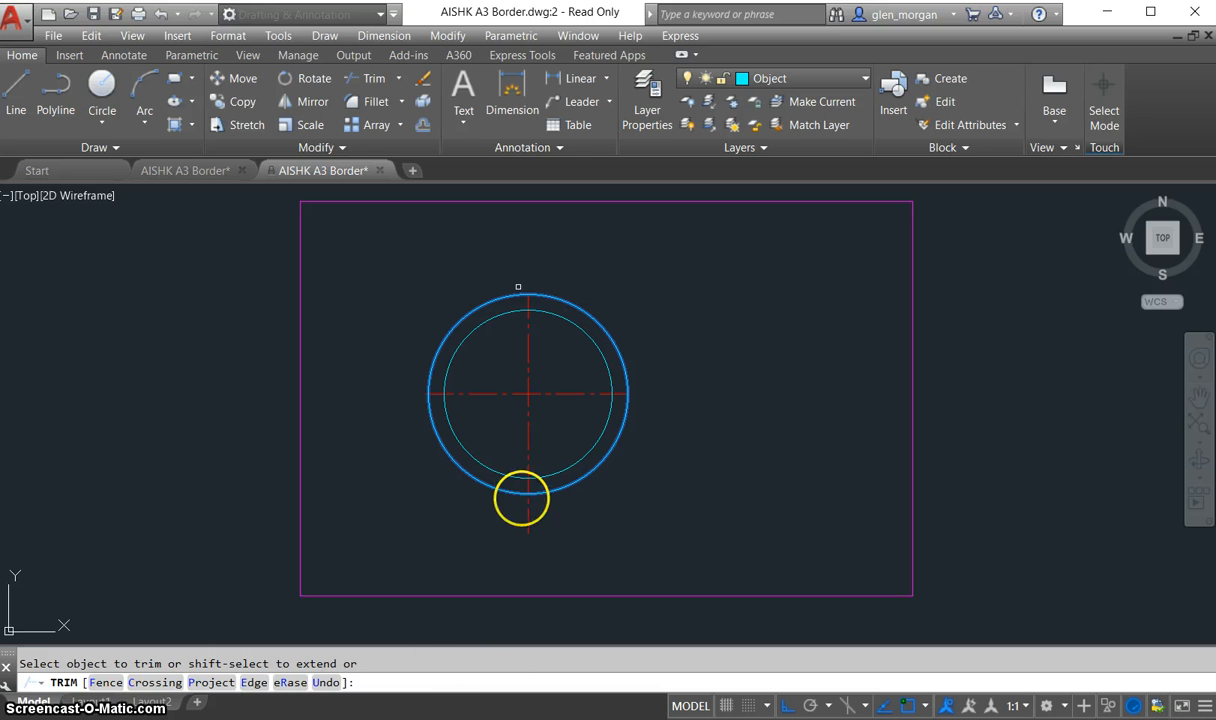
click(527, 518)
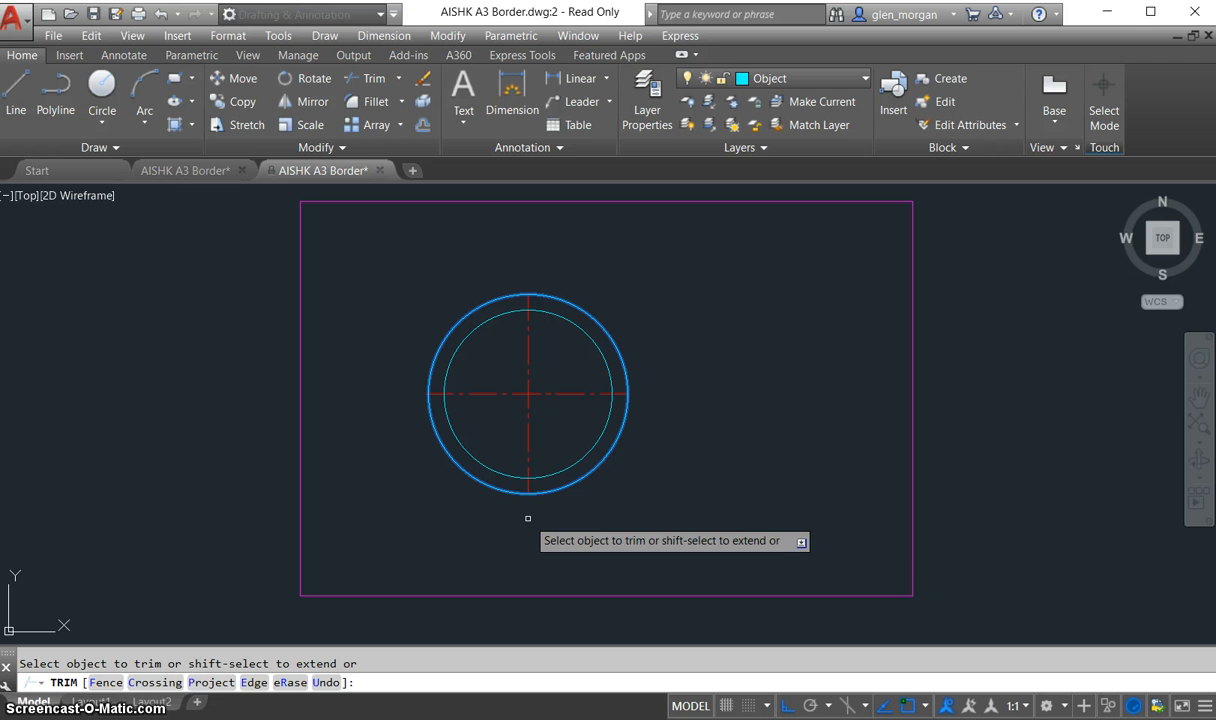
key(Return)
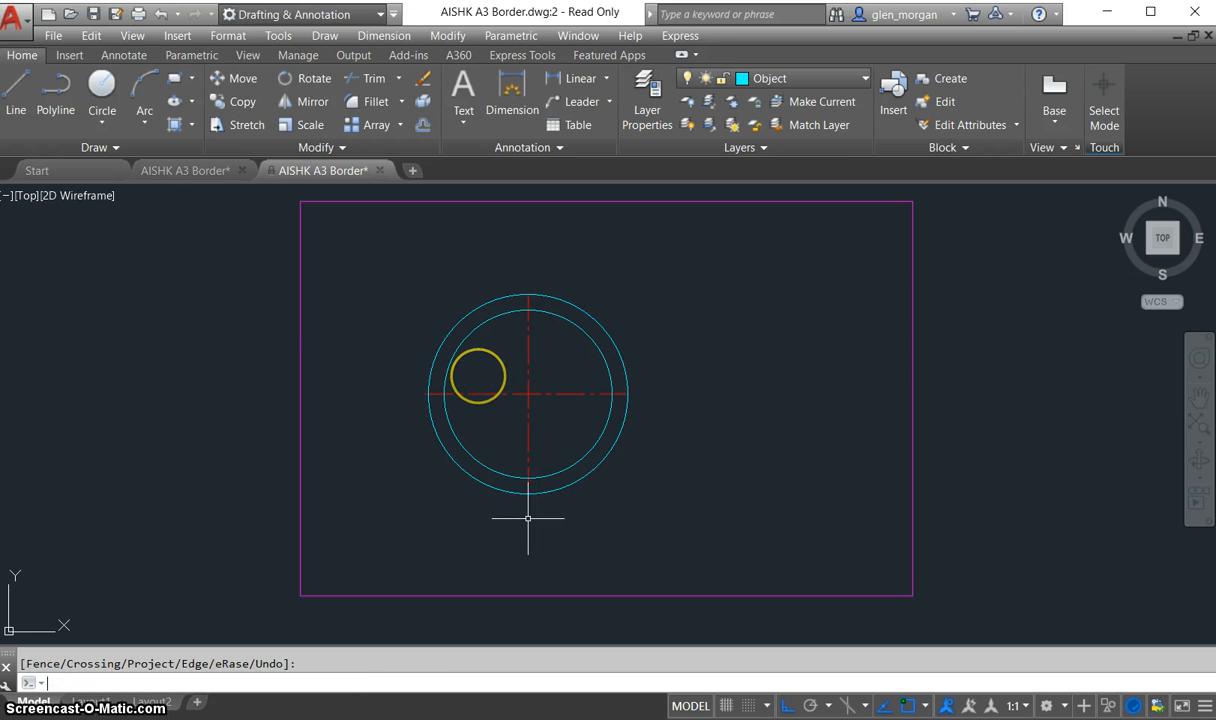
text(z)
key(Return)
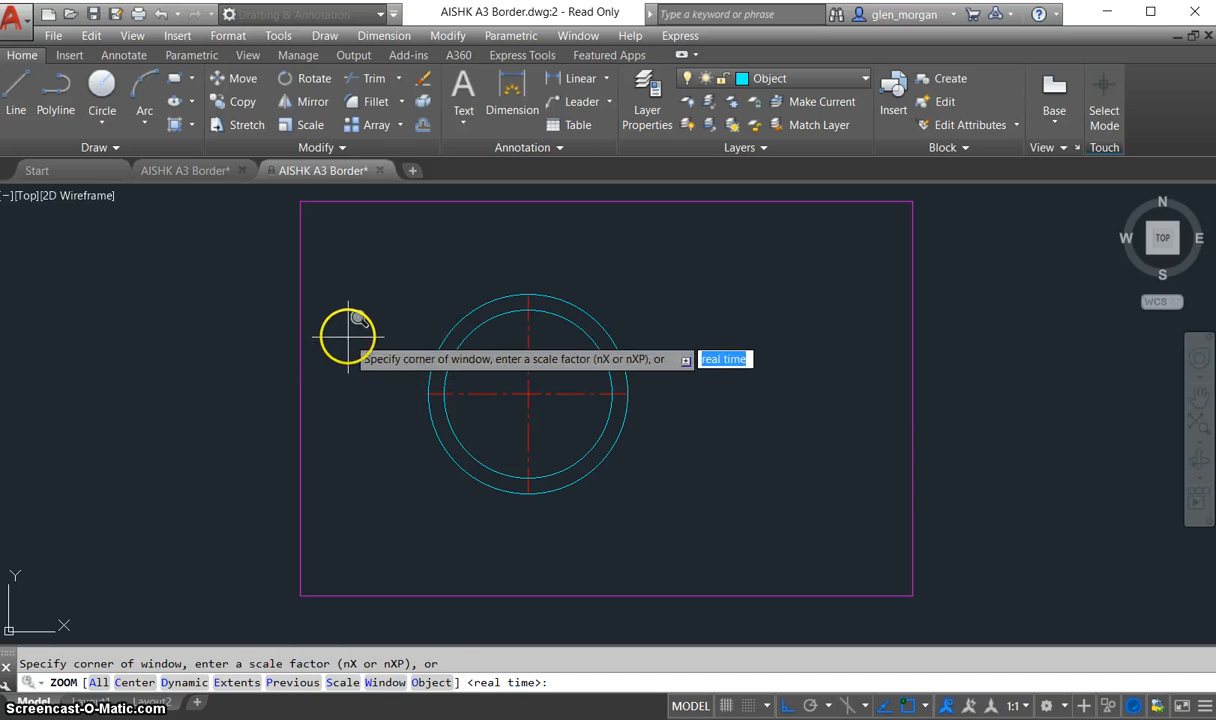
click(348, 338)
click(489, 442)
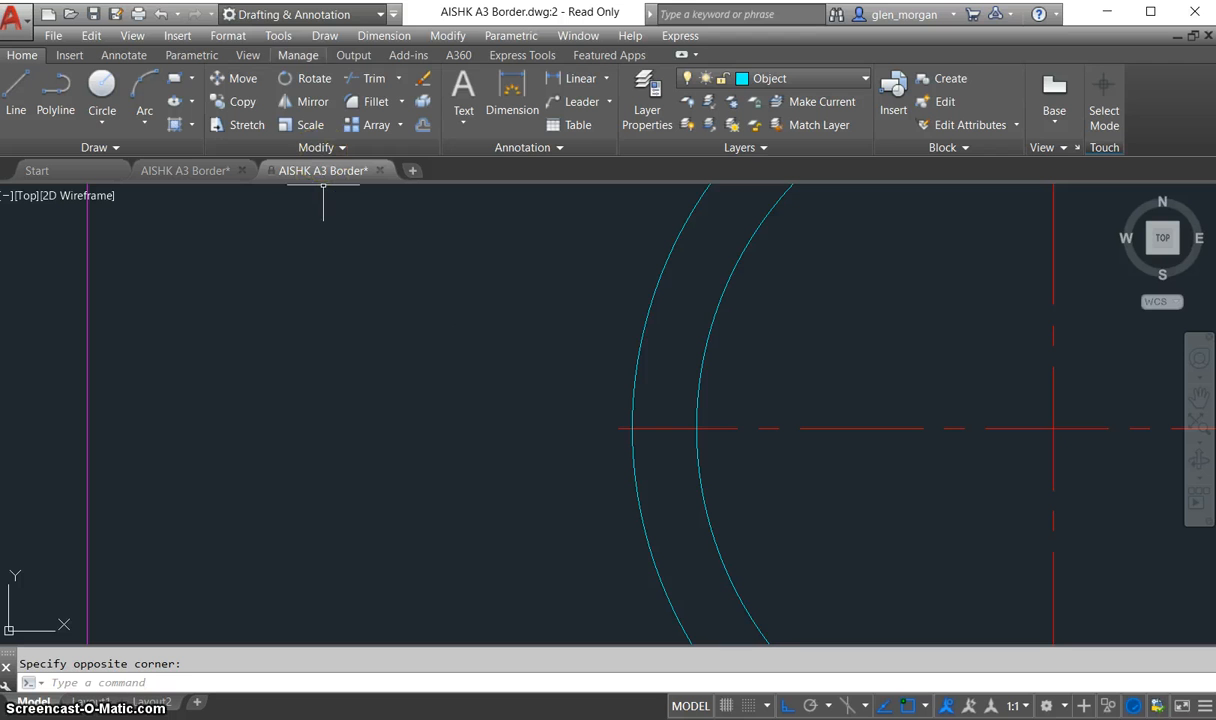
click(373, 80)
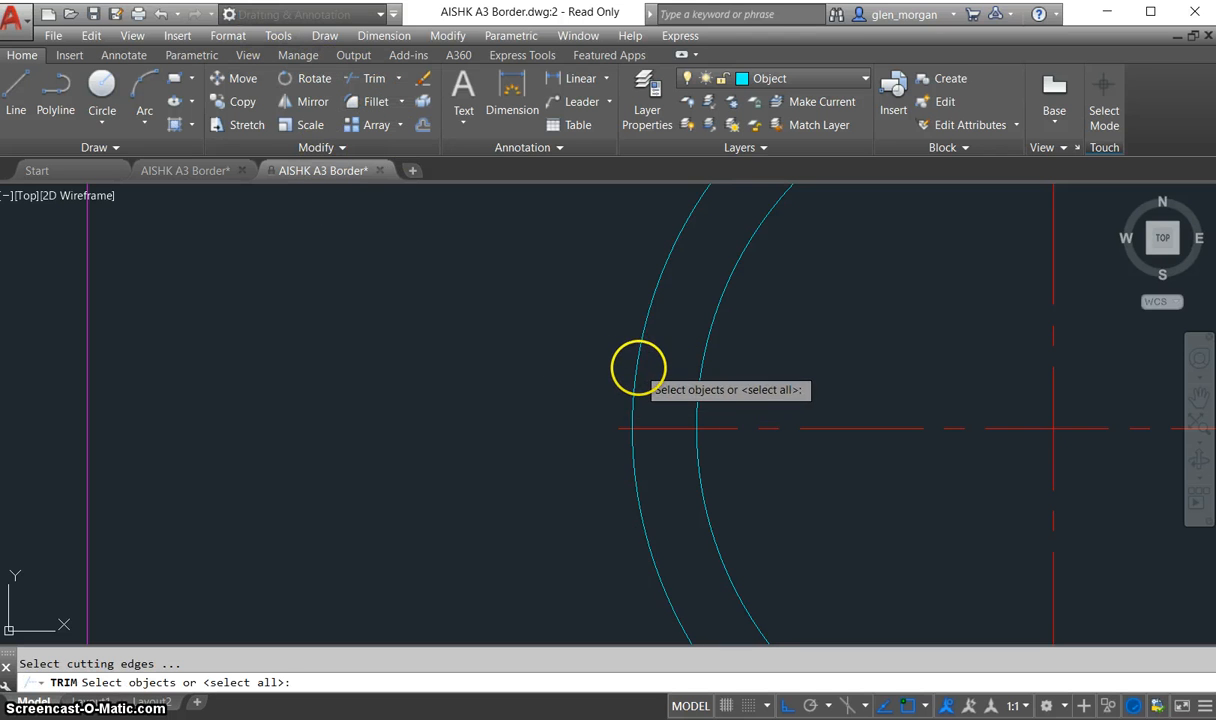
click(636, 368)
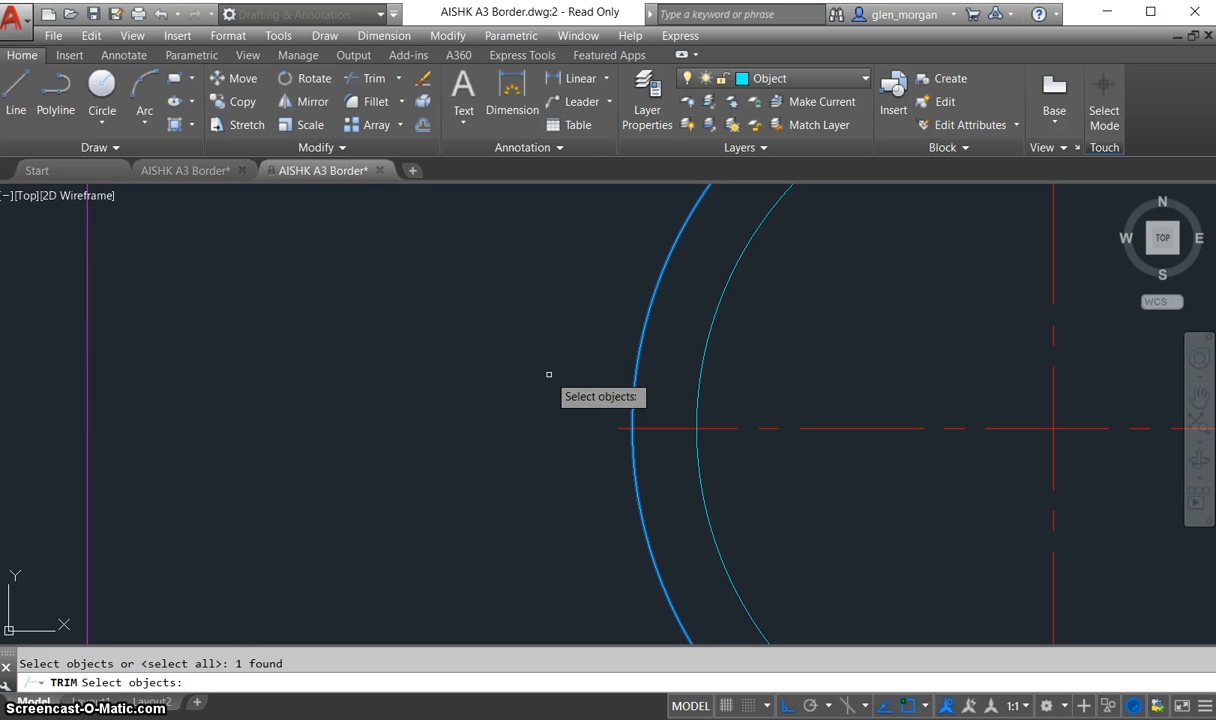
key(Return)
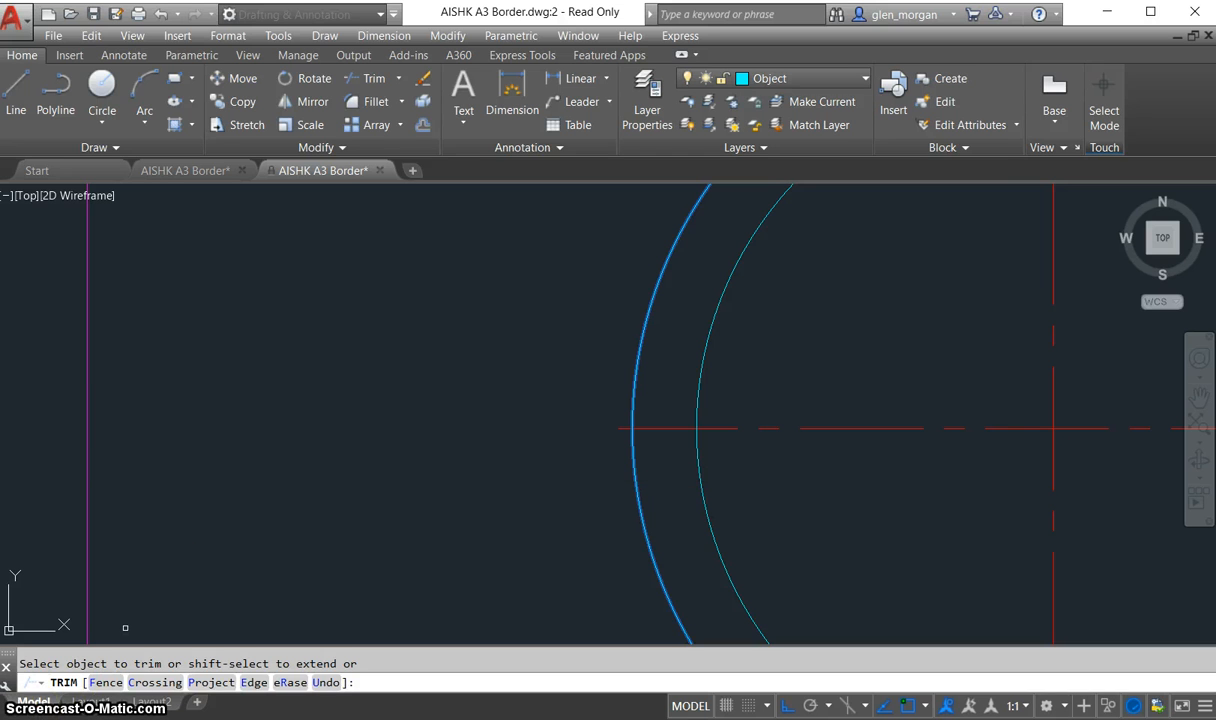
key(Escape)
- Erase the outer circle of radius 65, keeping the inner circle and the trimmed centre lines
scroll(607, 411, down, 6)
click(692, 312)
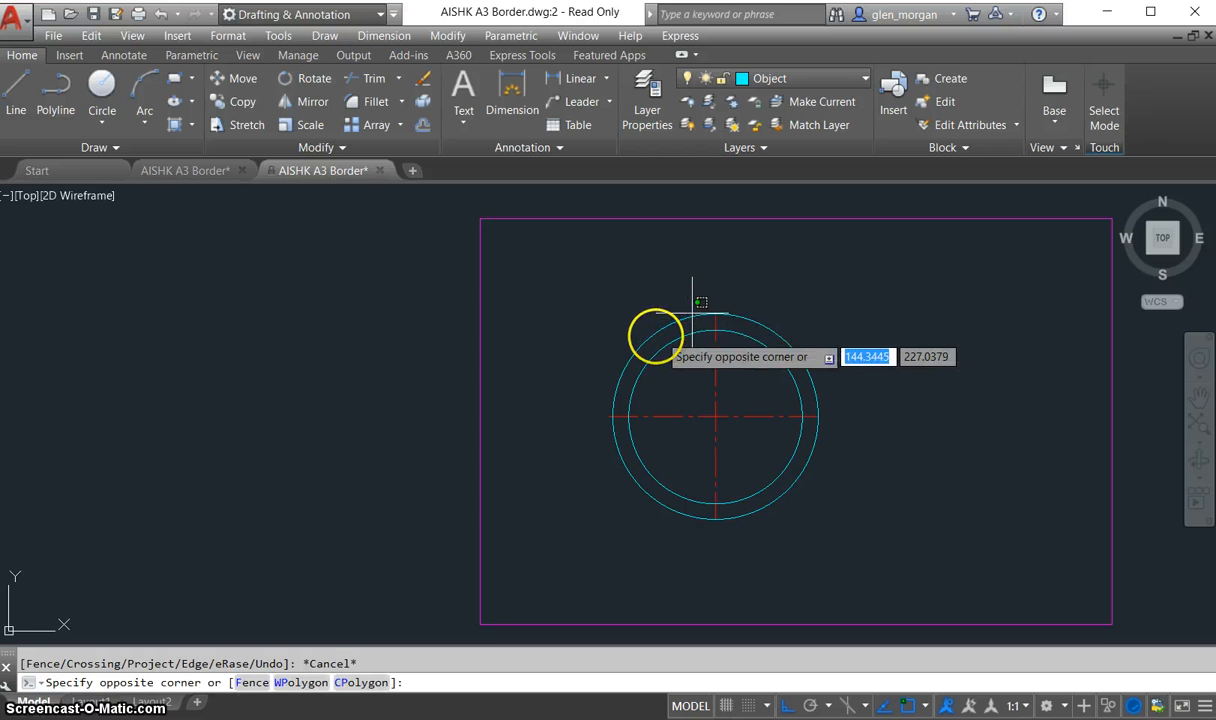
click(659, 318)
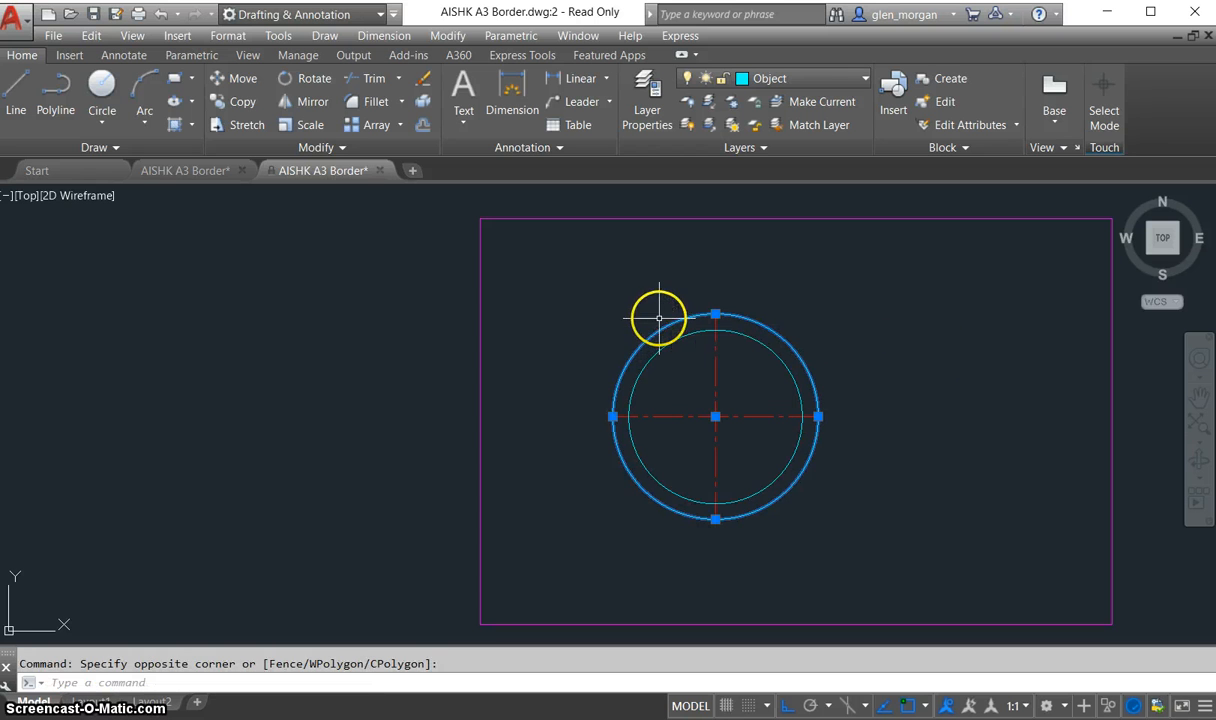
key(Delete)
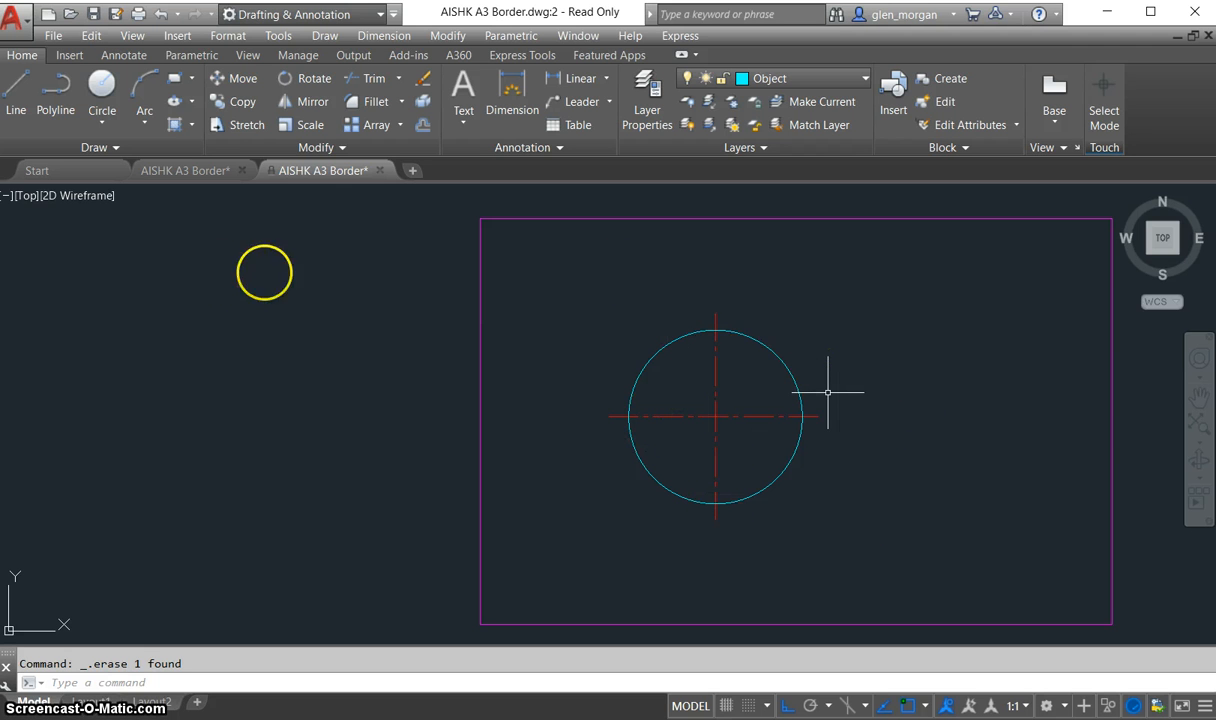
- Draw a horizontal line on the Object layer above and to the right of the circle, inside the border
click(18, 90)
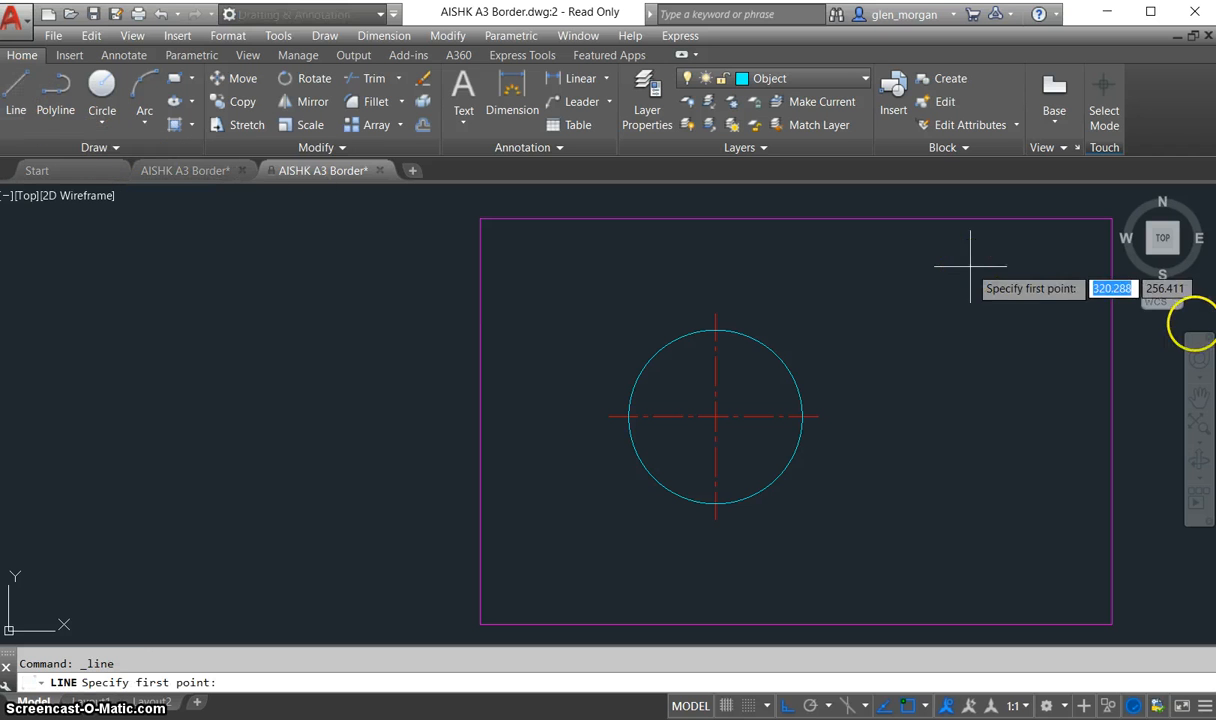
click(845, 275)
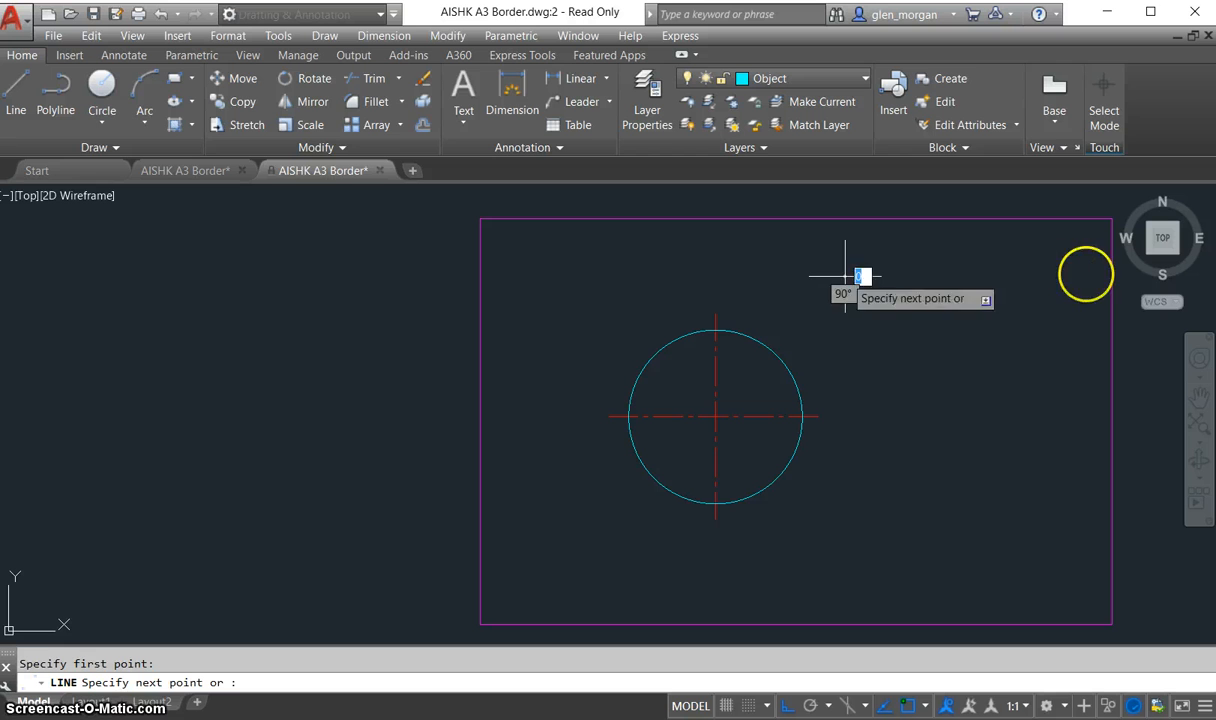
click(1090, 275)
key(Return)
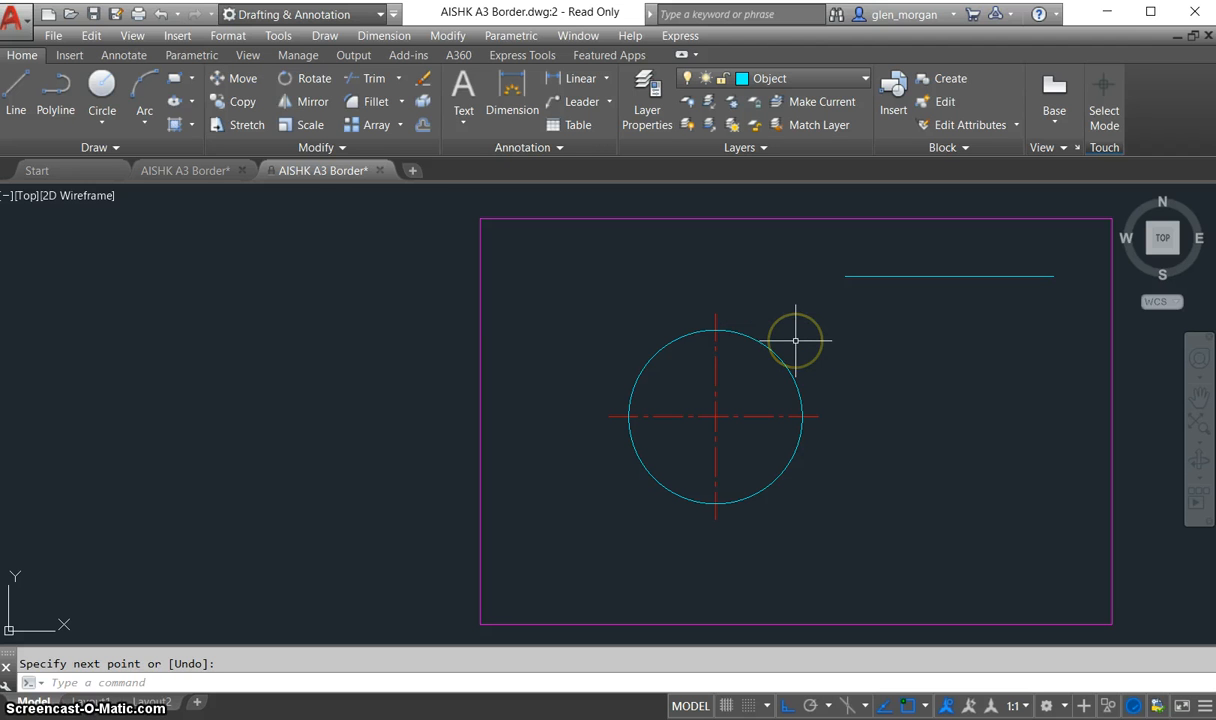
- Draw a vertical line to the right of the circle, starting below the middle of the horizontal line without touching it
text(l)
key(Return)
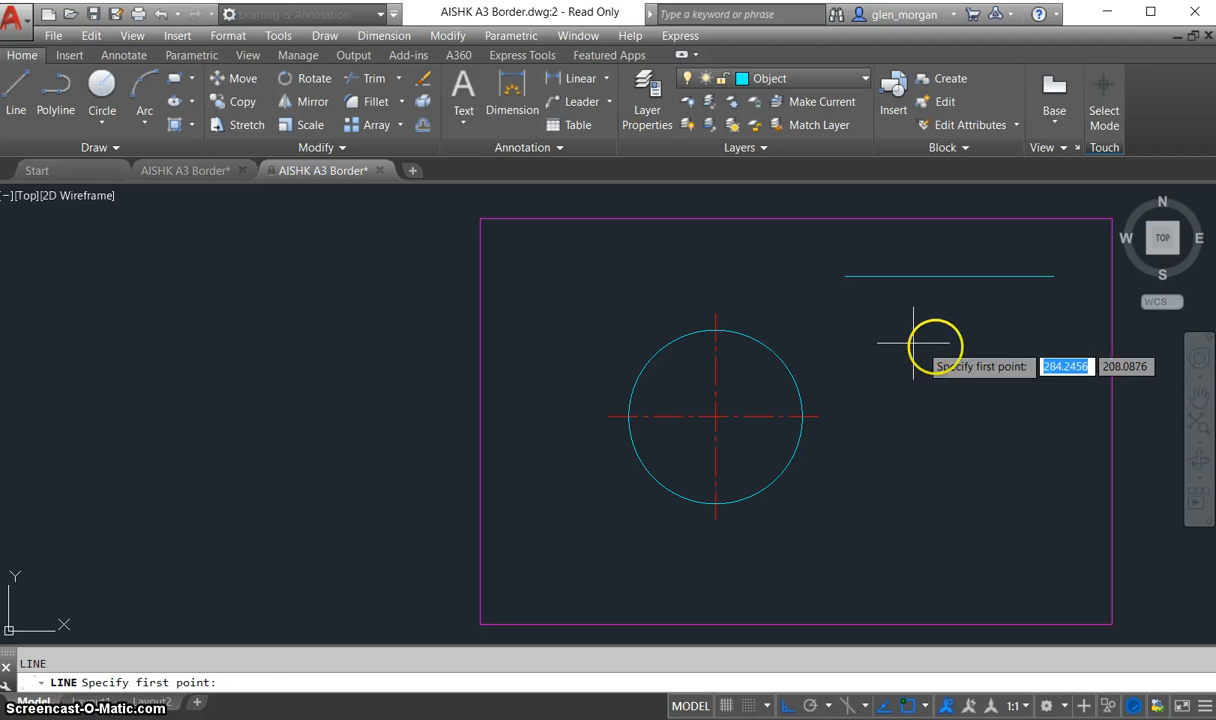
click(954, 347)
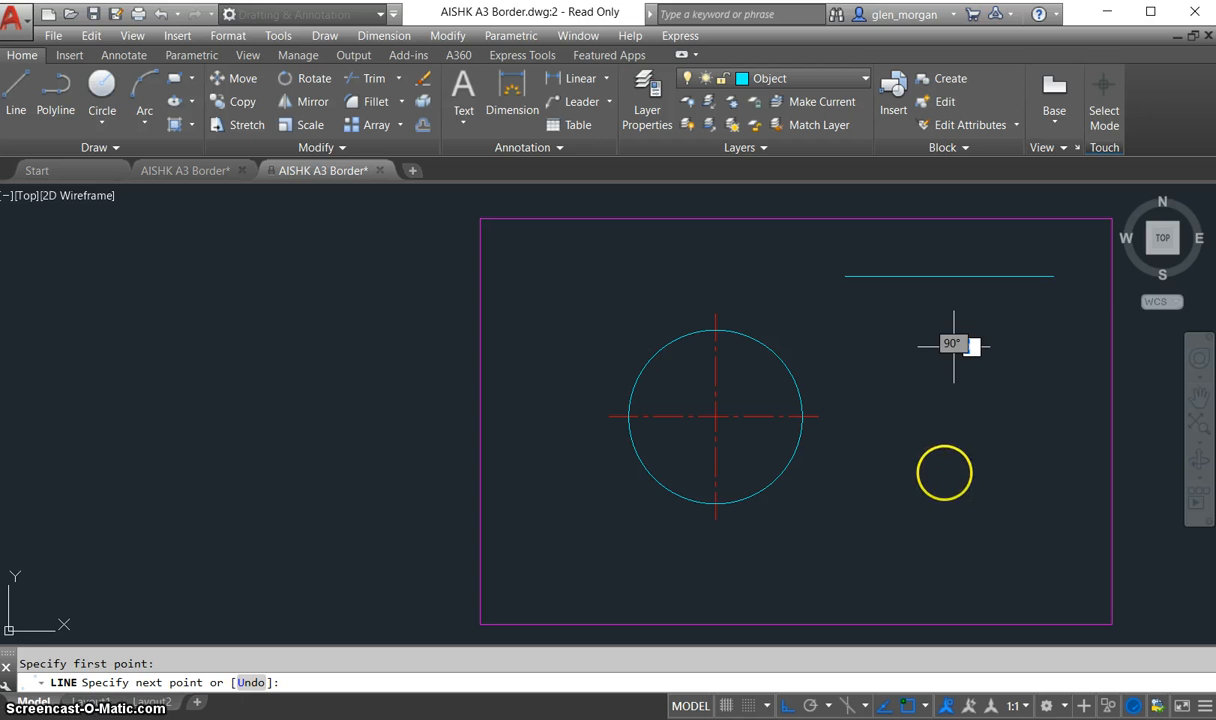
click(944, 478)
key(Return)
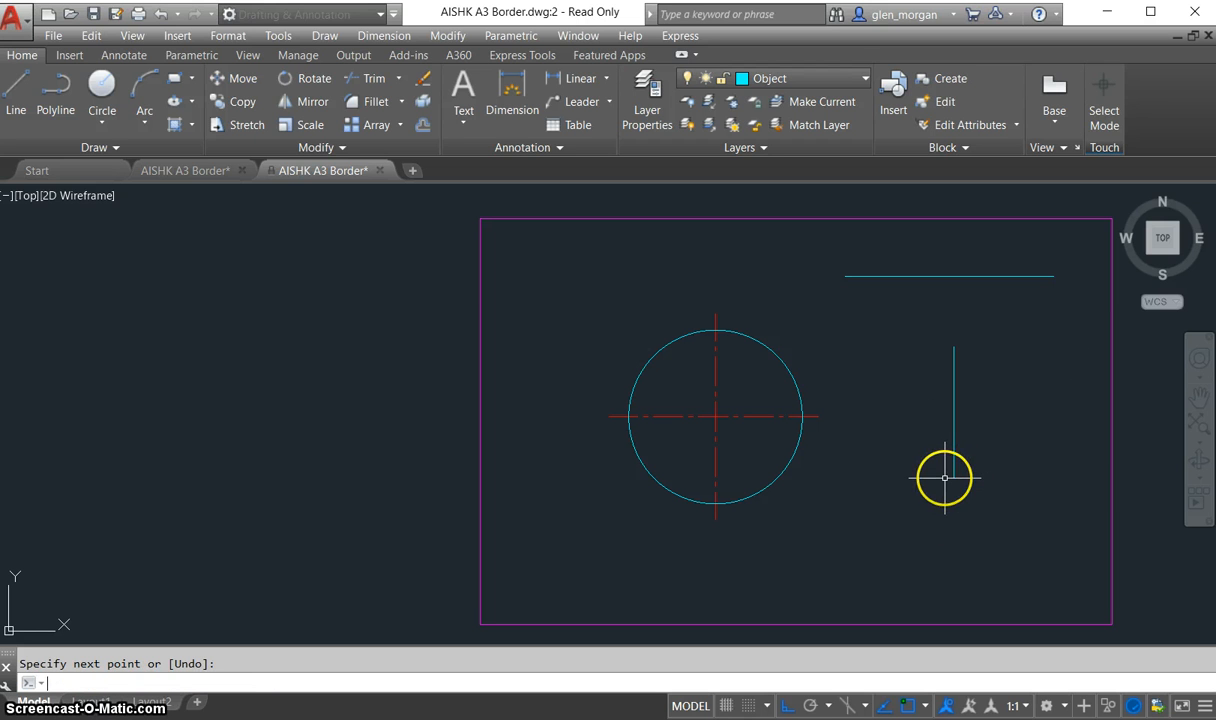
- Extend the upper end of the vertical line to the horizontal line, using the horizontal line as the boundary edge
click(398, 80)
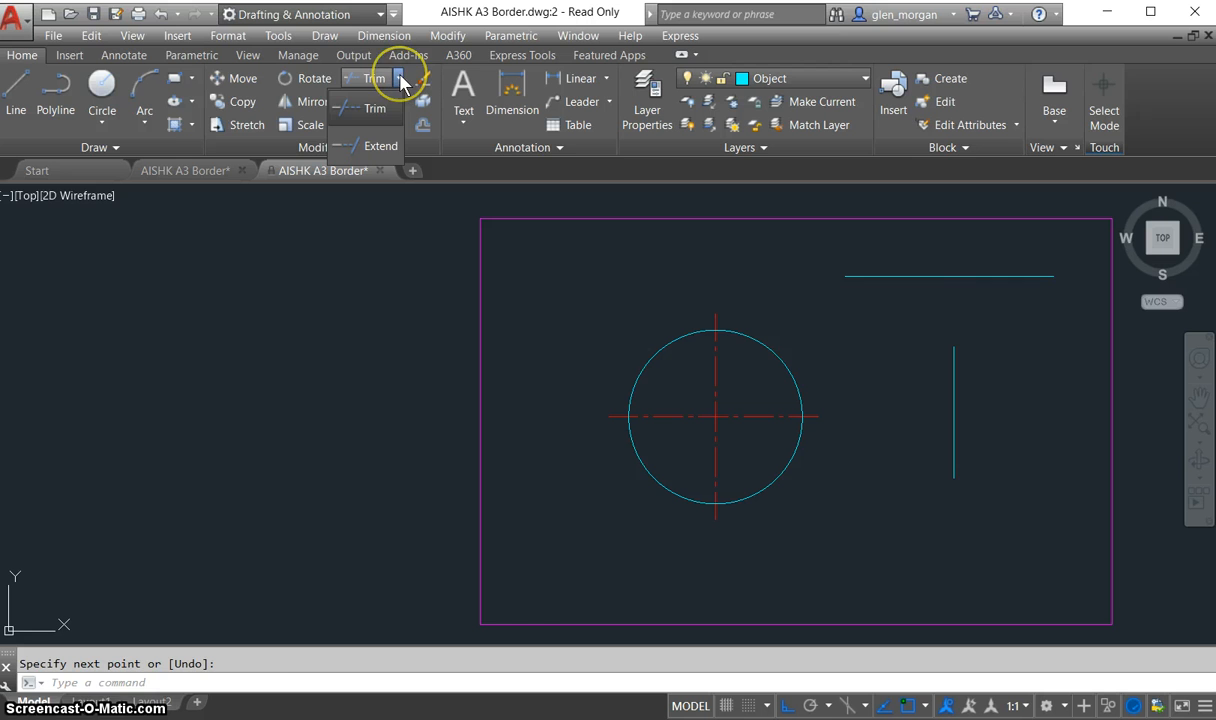
click(378, 148)
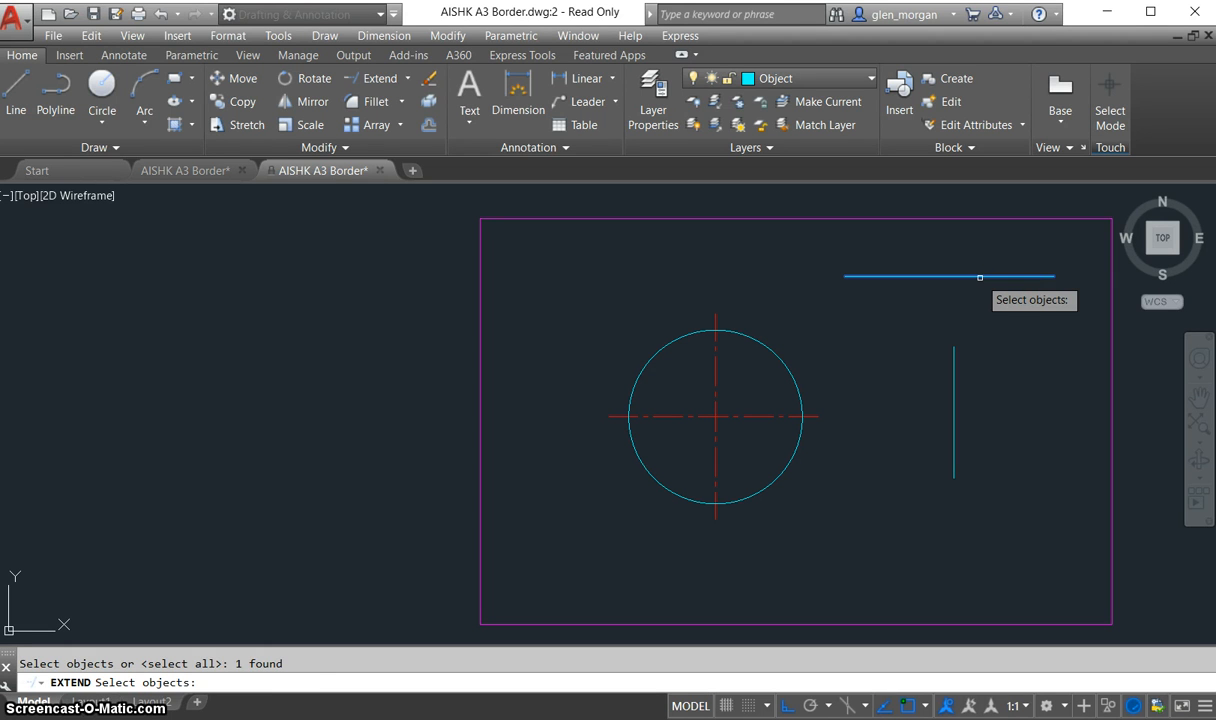
key(Return)
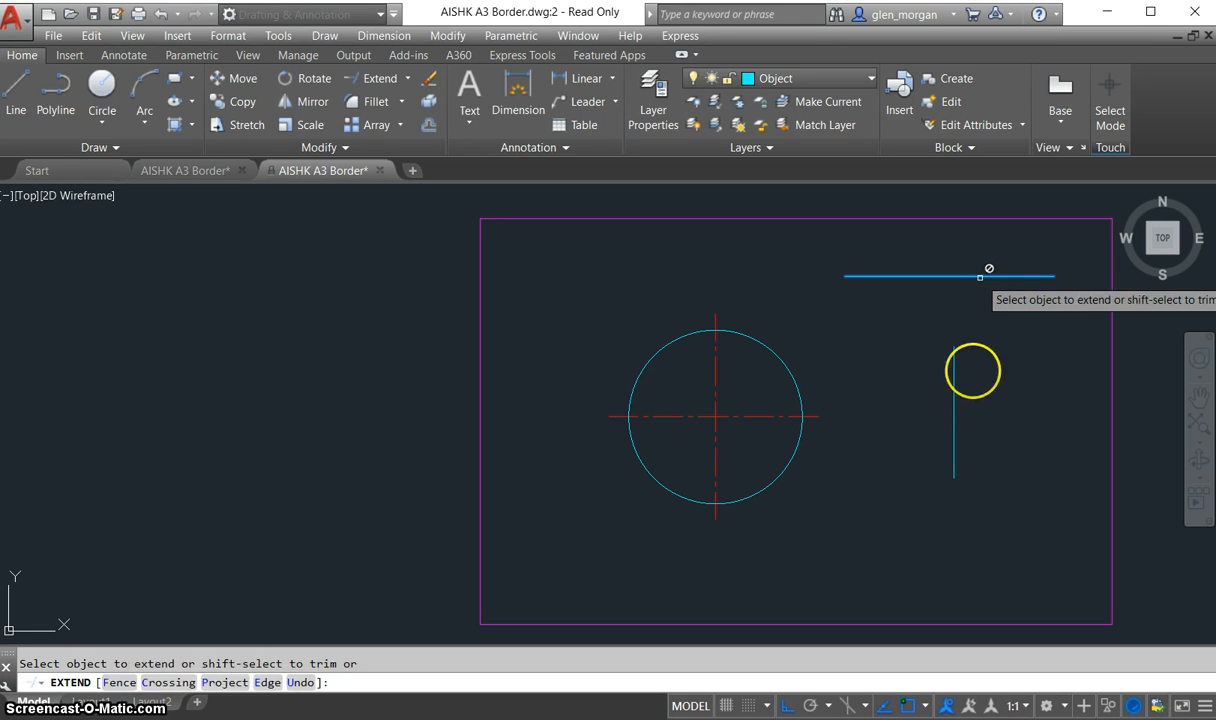
click(952, 355)
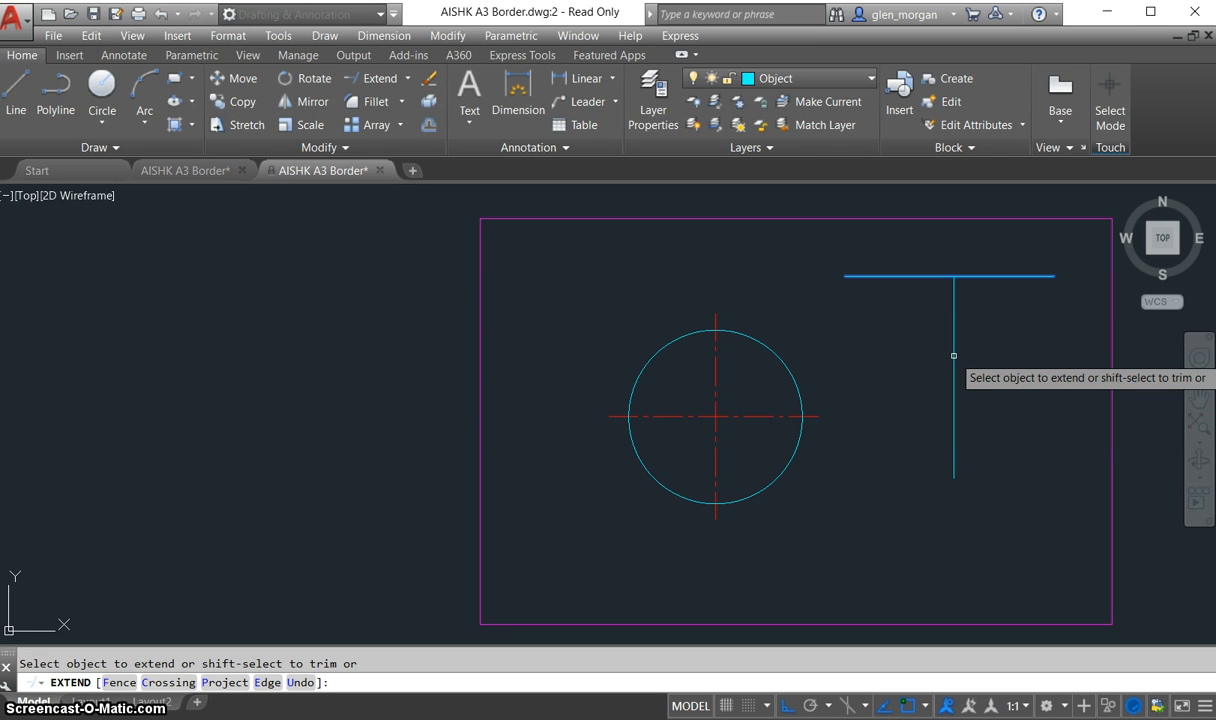
click(955, 276)
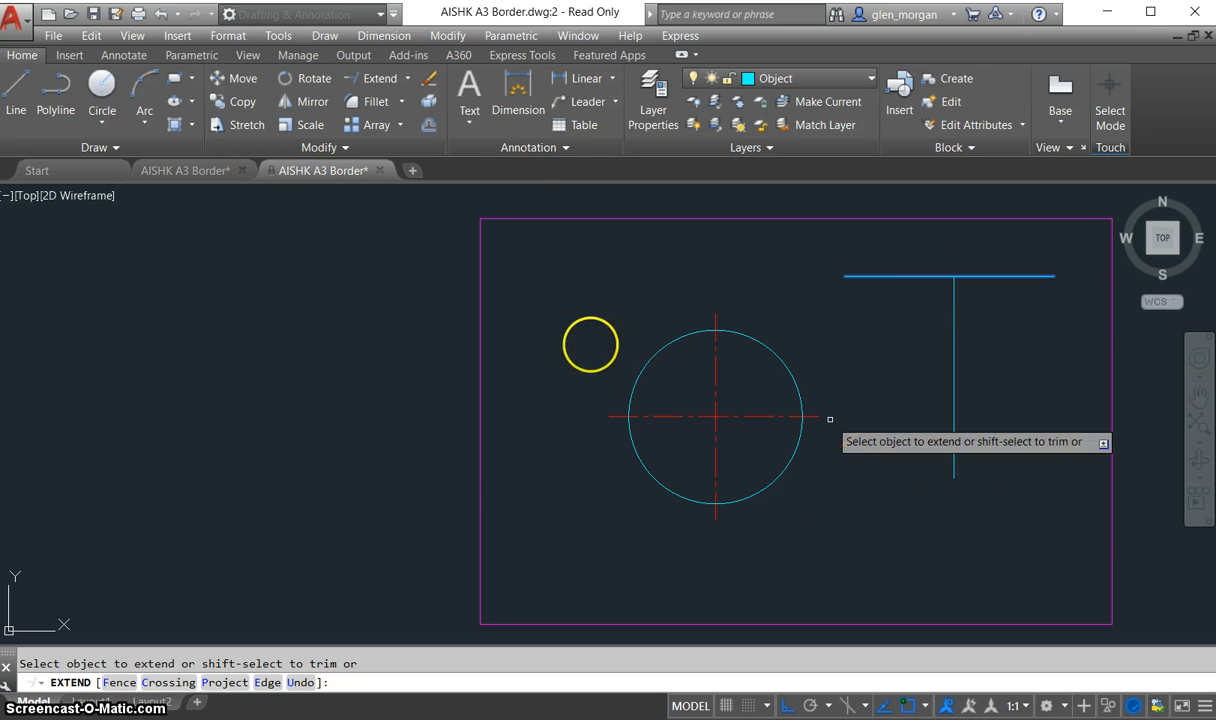
- Offset the horizontal line downward by a distance of 20
click(429, 126)
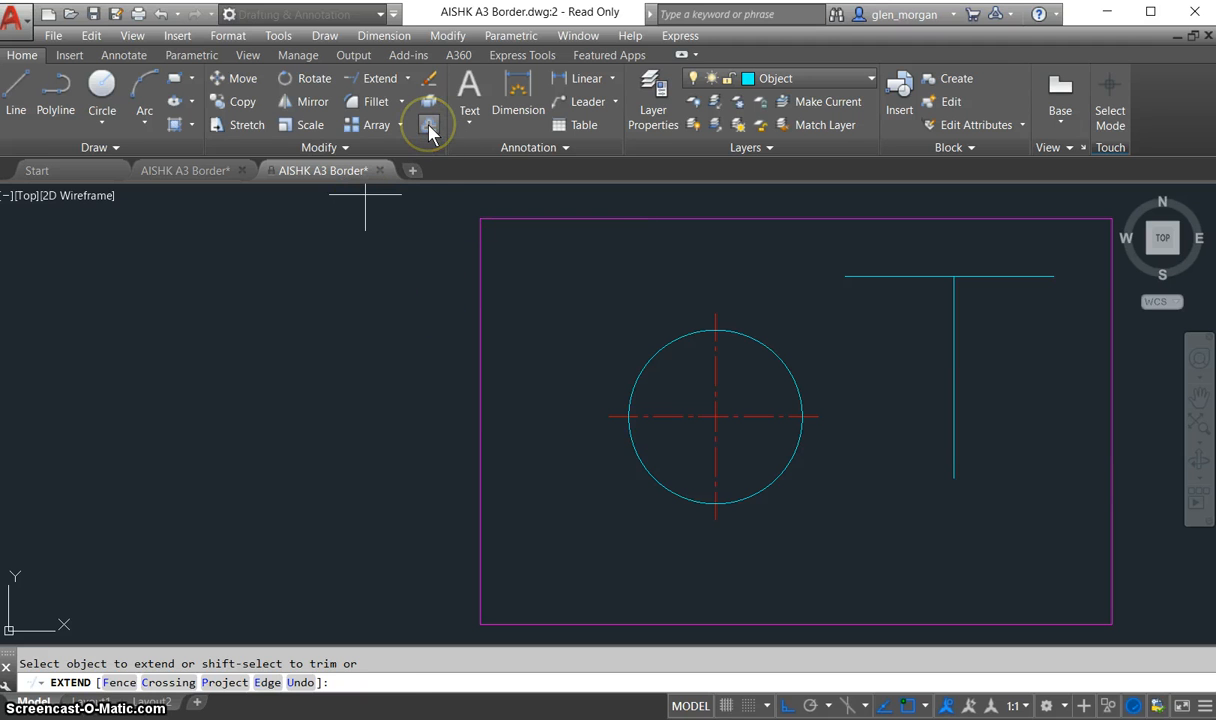
click(446, 36)
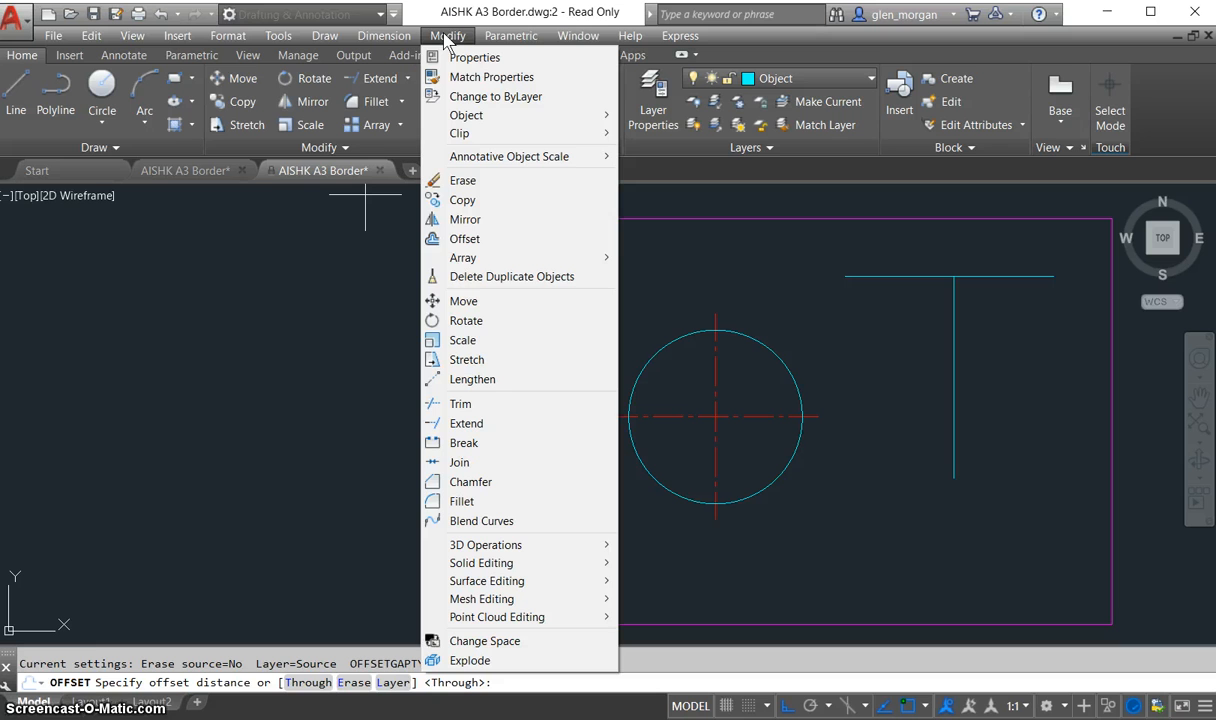
click(460, 242)
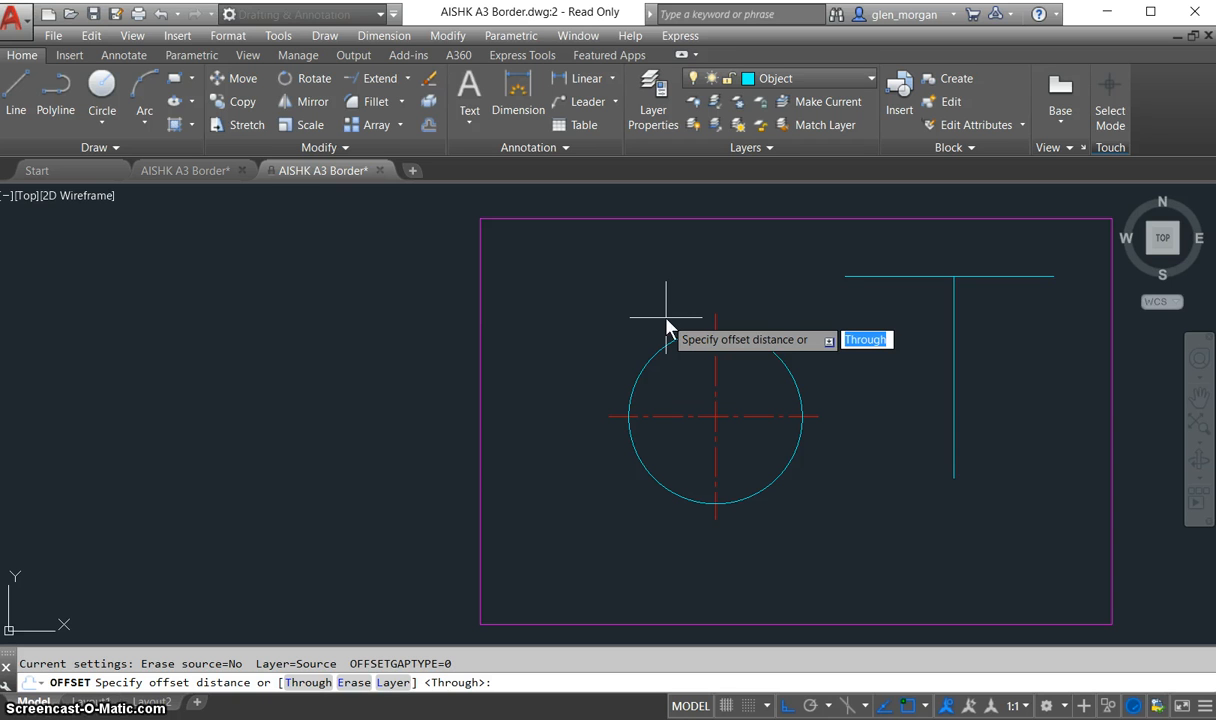
text(20)
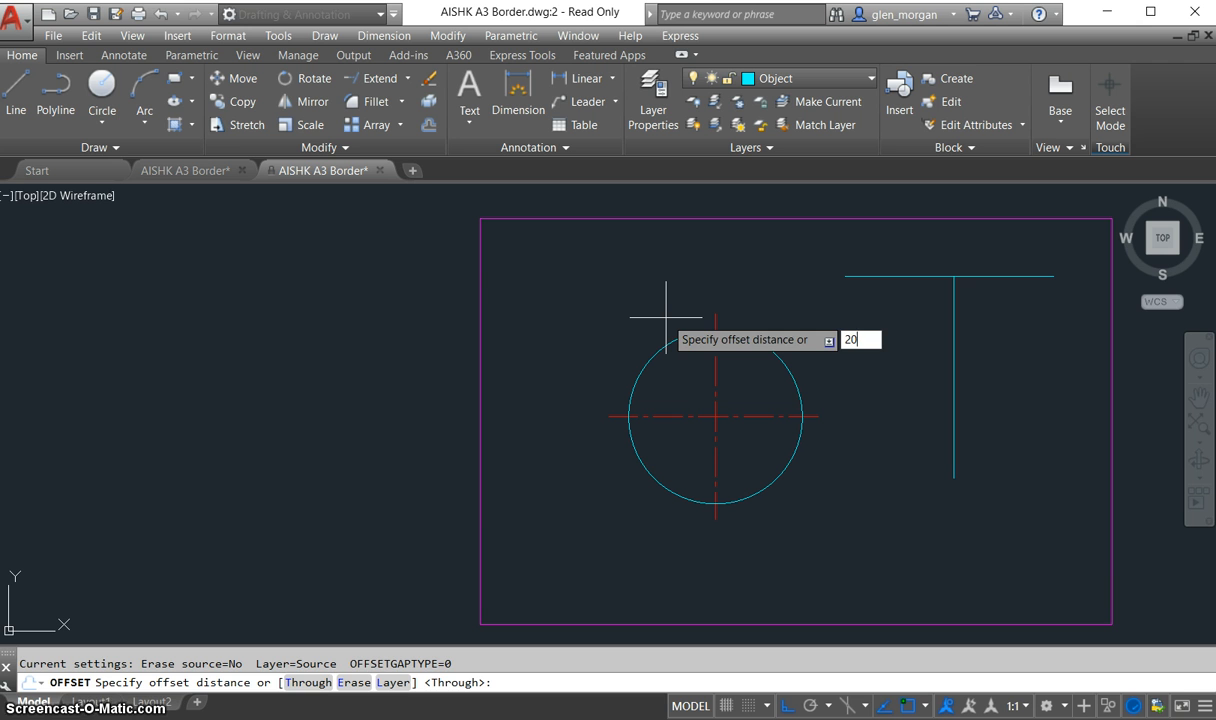
key(Return)
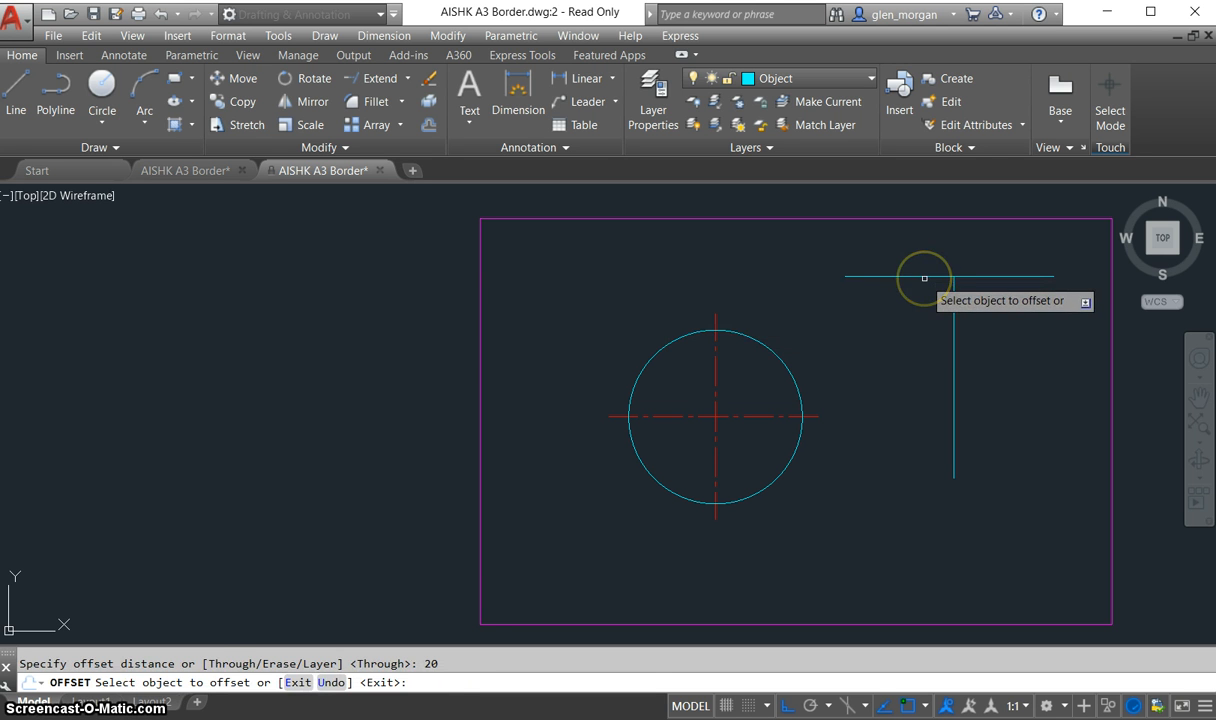
click(924, 277)
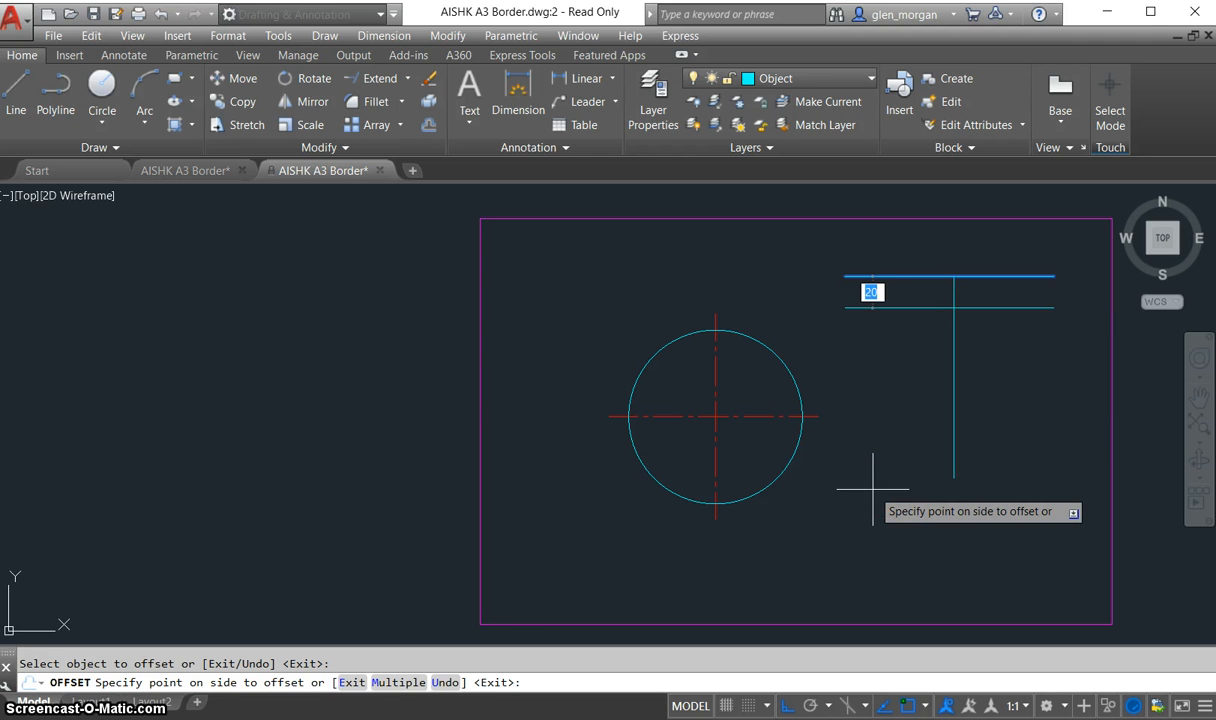
click(884, 458)
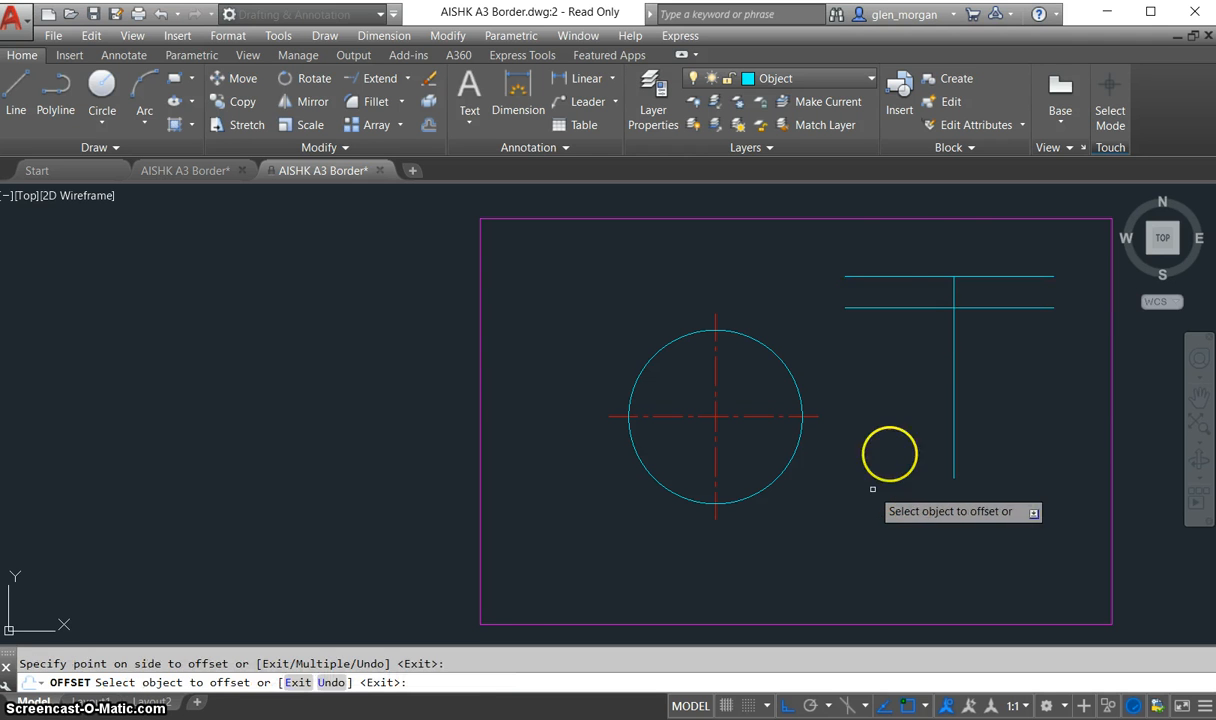
click(921, 273)
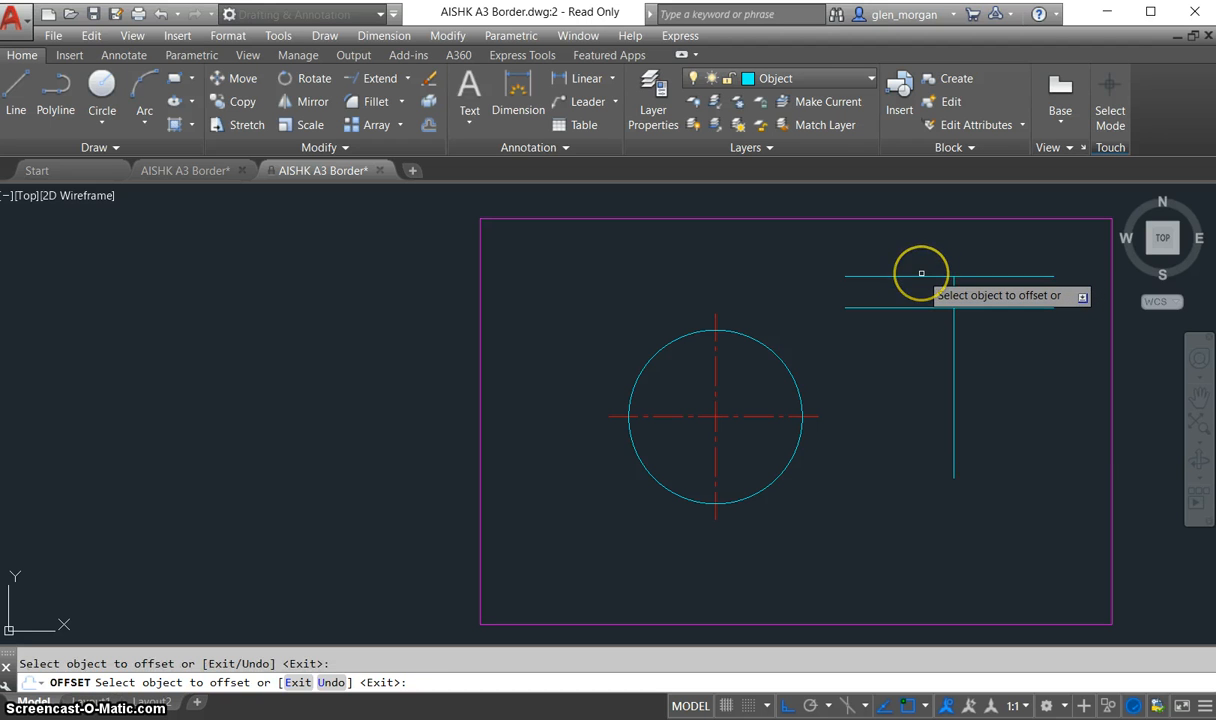
key(Return)
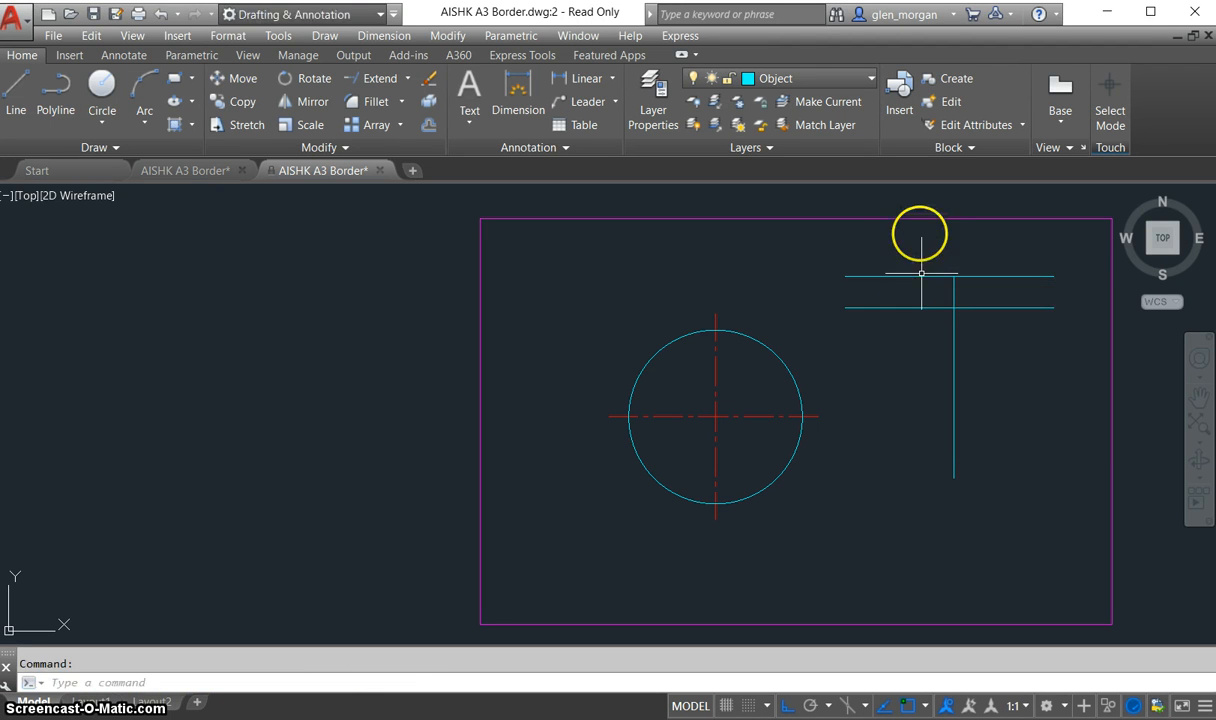
- Offset the original horizontal line upward by a distance of 10
key(Return)
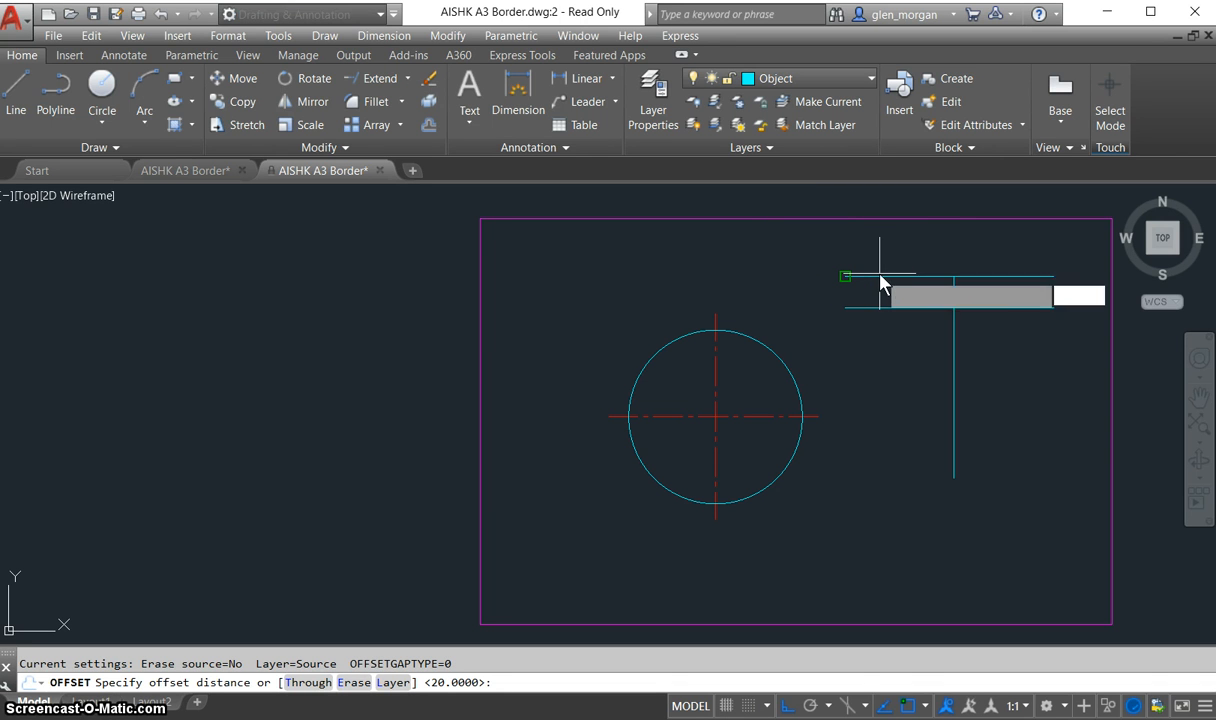
text(19)
text(0)
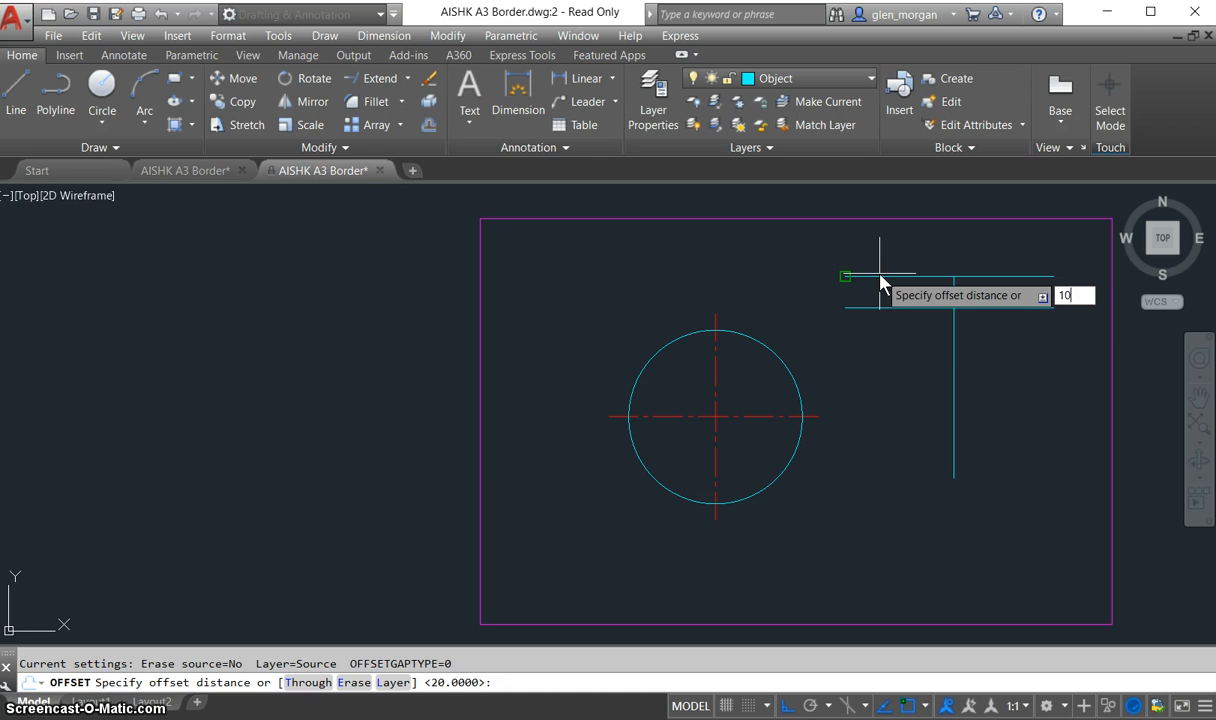
key(Return)
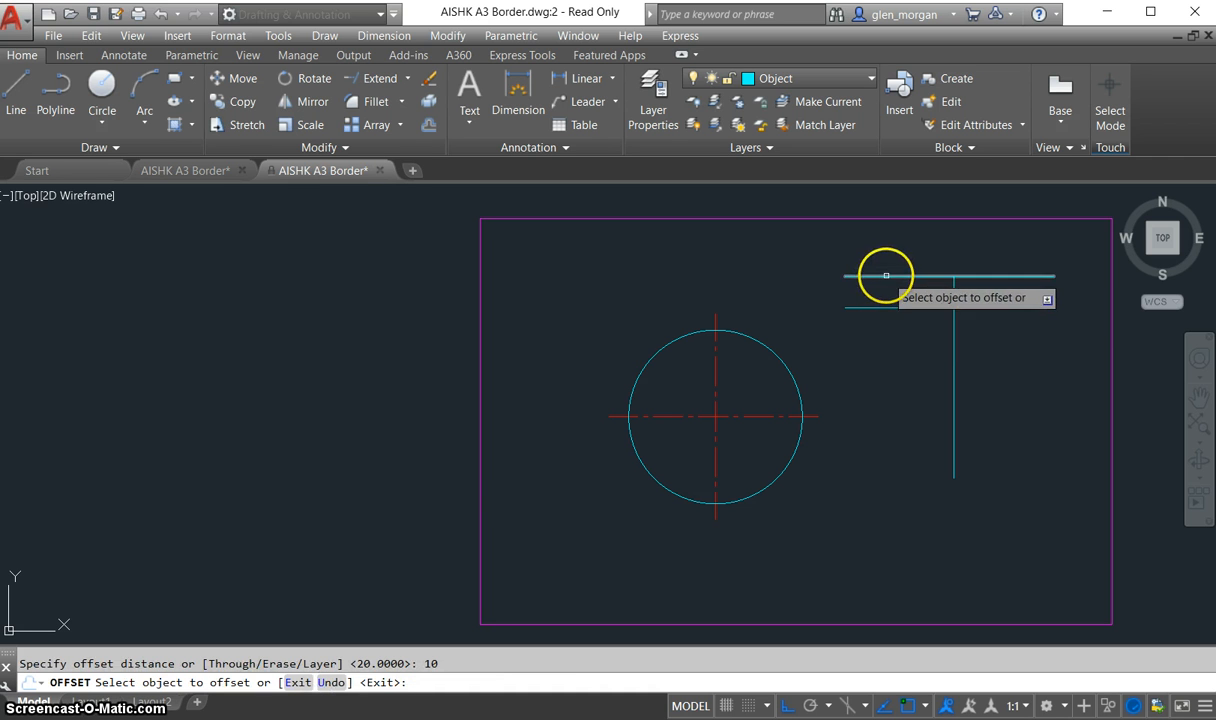
click(885, 276)
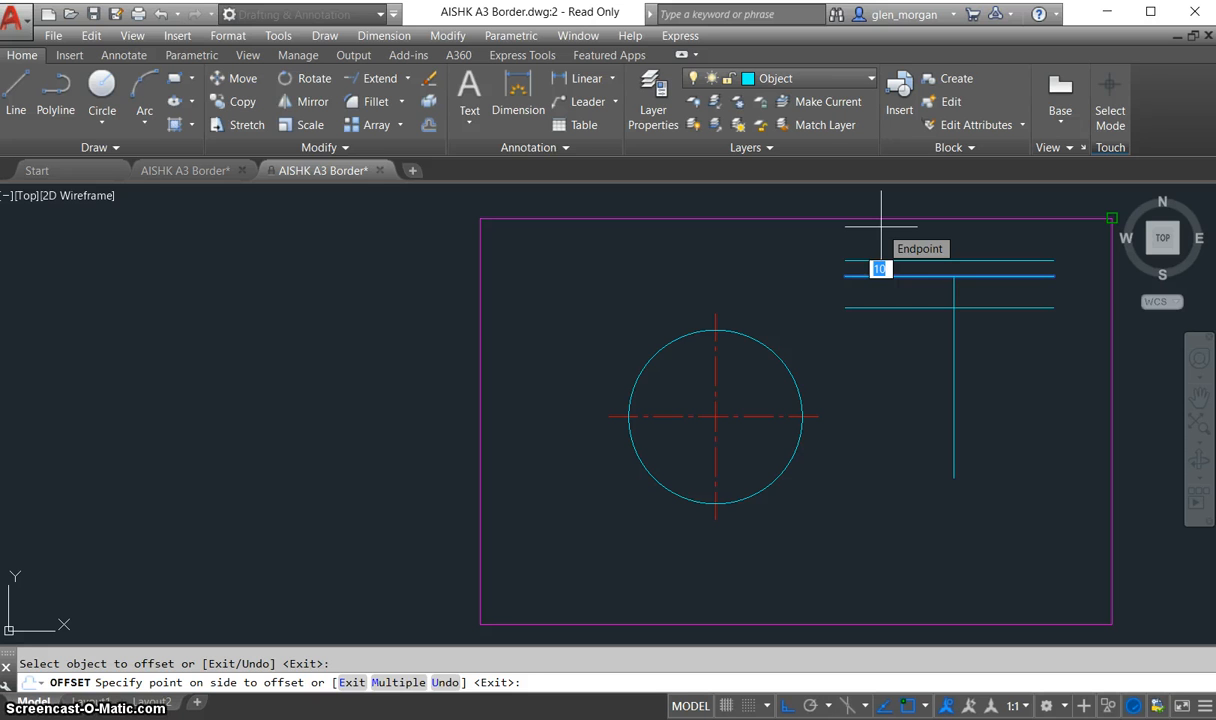
click(881, 226)
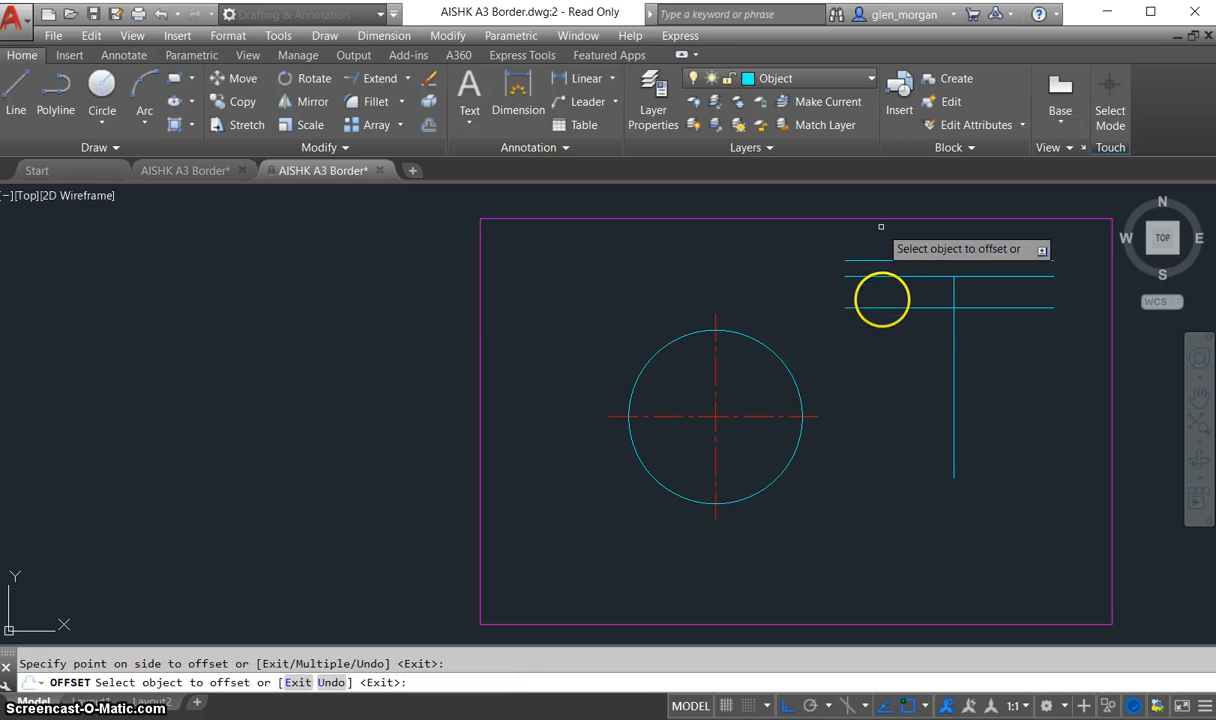